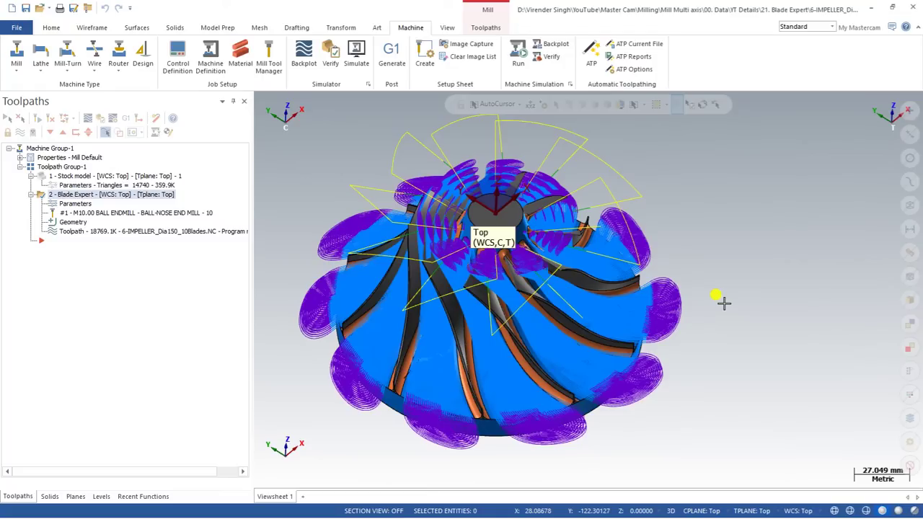
# - Turn off the Blade Expert toolpath display so only the 10-blade impeller shows
pyautogui.moveTo(723, 303); pyautogui.dragTo(685, 333, button='middle')
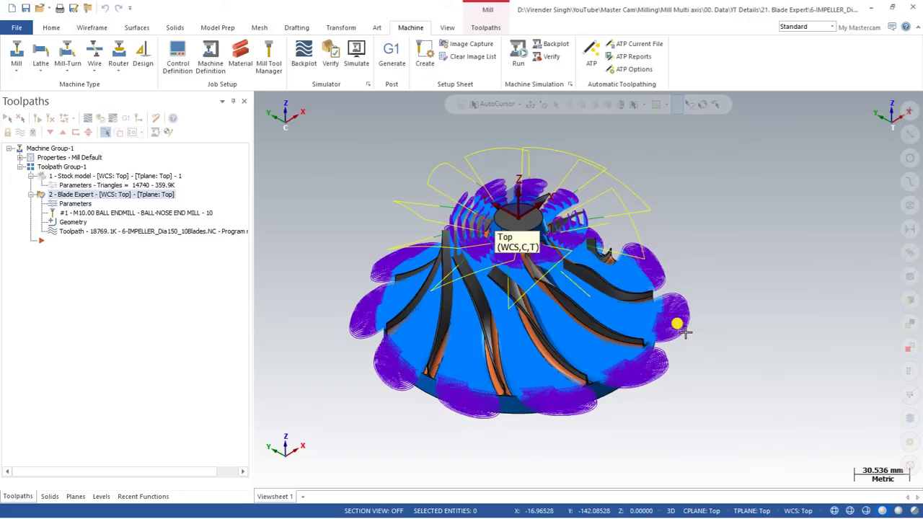
pyautogui.moveTo(686, 333); pyautogui.dragTo(687, 343, button='middle')
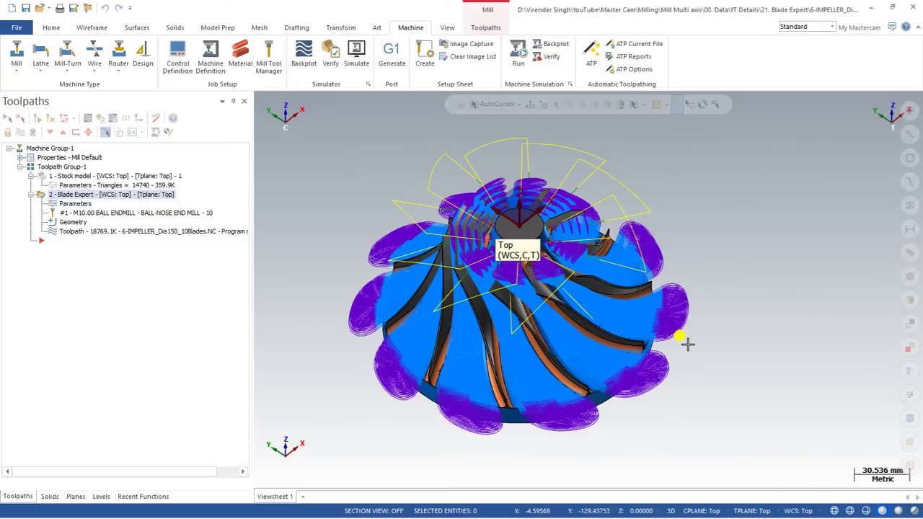
pyautogui.scroll(-1, 533, 306)
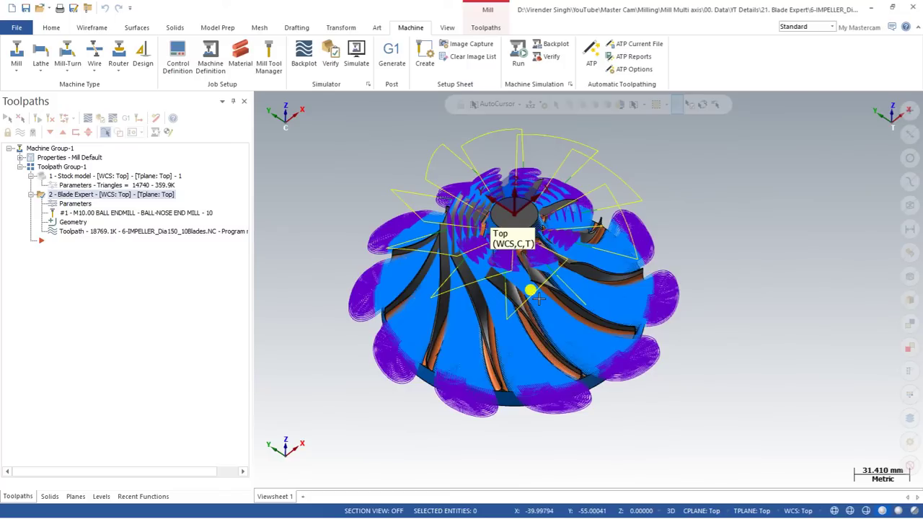
pyautogui.click(20, 132)
pyautogui.moveTo(317, 277); pyautogui.dragTo(351, 226, button='middle')
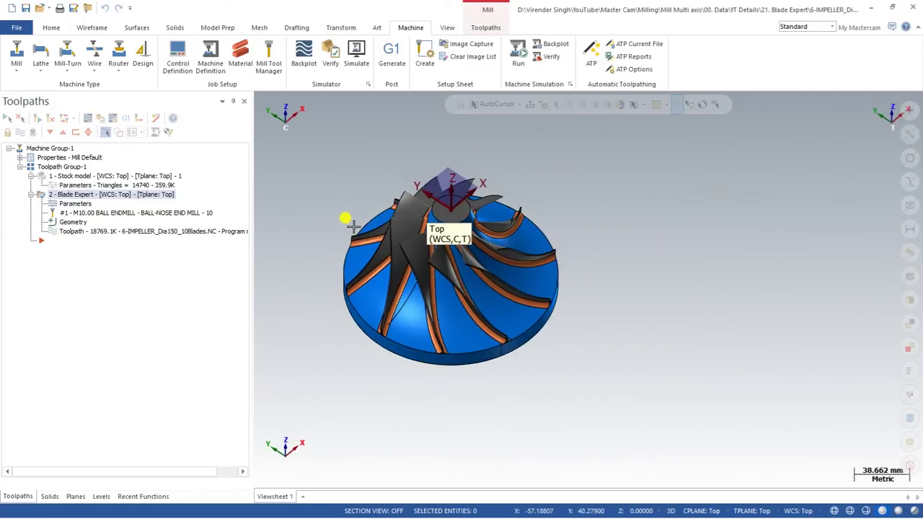
# - Create a new Blade Expert toolpath from the Toolpaths ribbon's Multiaxis gallery
pyautogui.scroll(2, 332, 183)
pyautogui.click(32, 195)
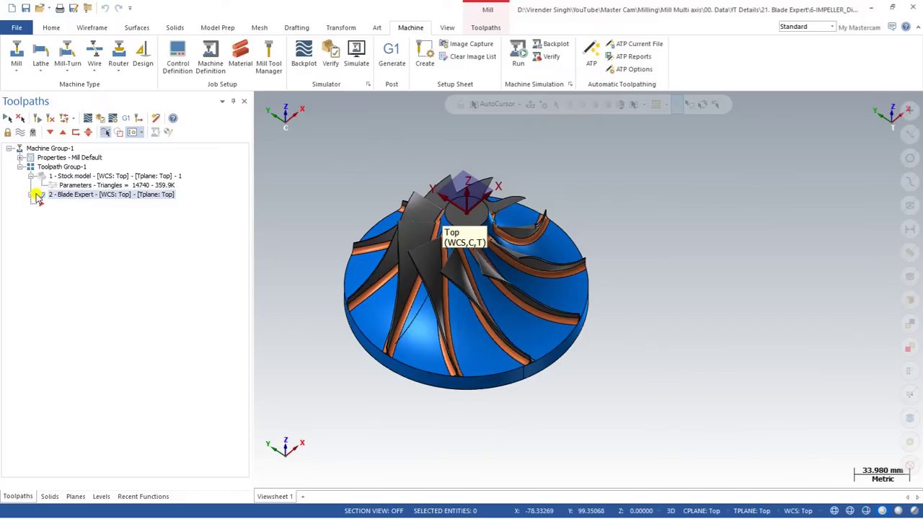
pyautogui.click(31, 195)
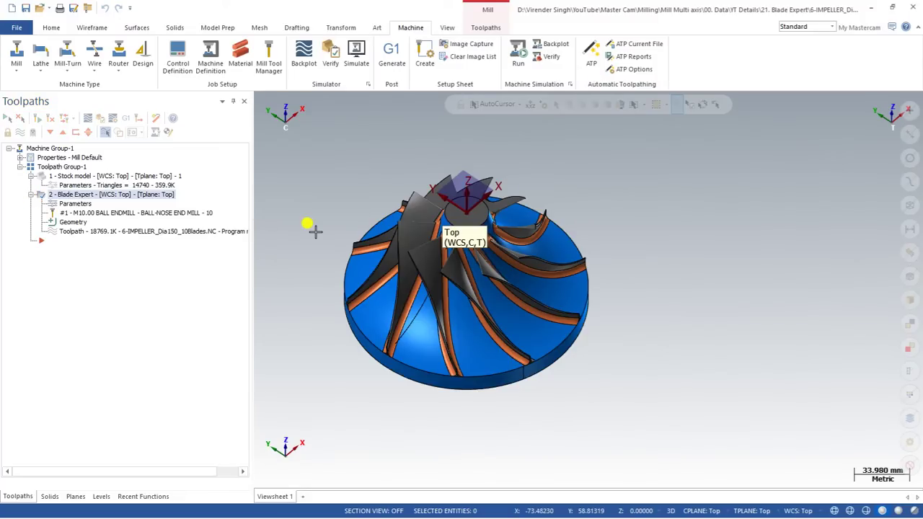
pyautogui.moveTo(315, 231); pyautogui.dragTo(340, 214, button='middle')
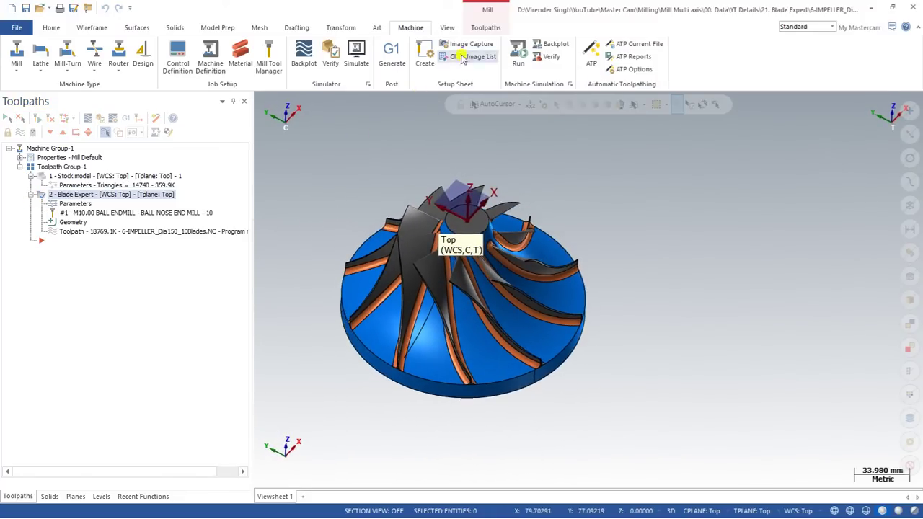
pyautogui.click(481, 29)
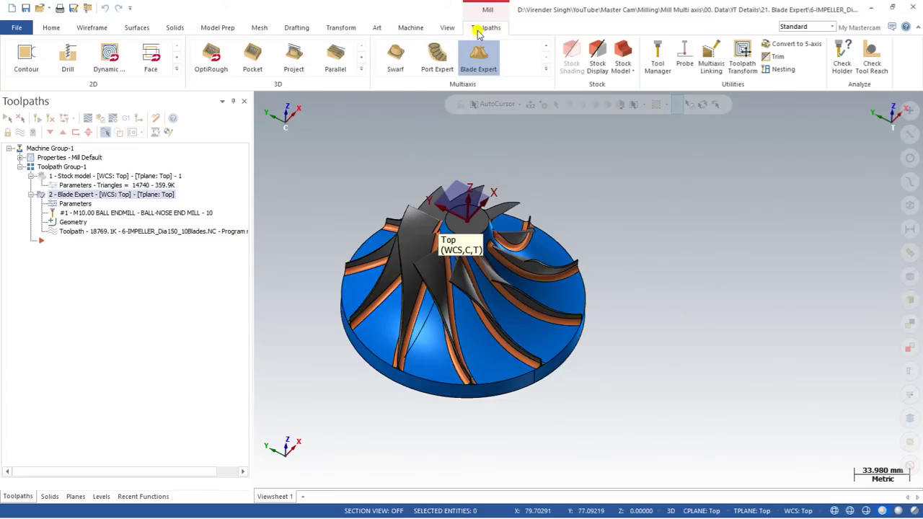
pyautogui.click(545, 70)
pyautogui.click(386, 269)
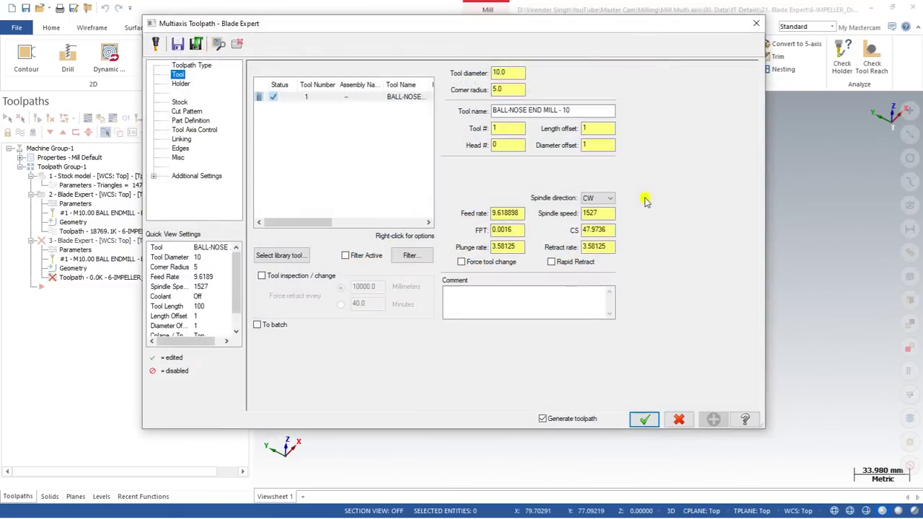
# - Select the 10 mm ball-nose end mill for operation 3 and go to Cut Pattern
pyautogui.click(380, 96)
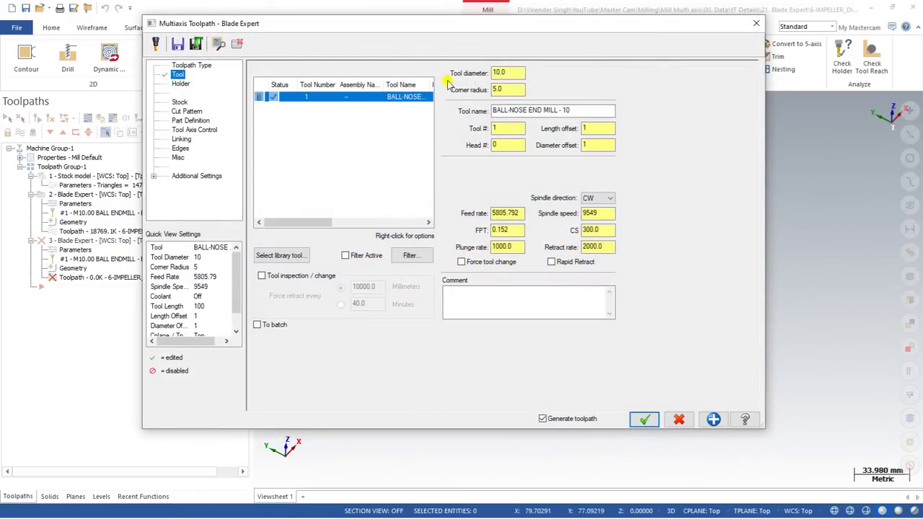
pyautogui.click(180, 103)
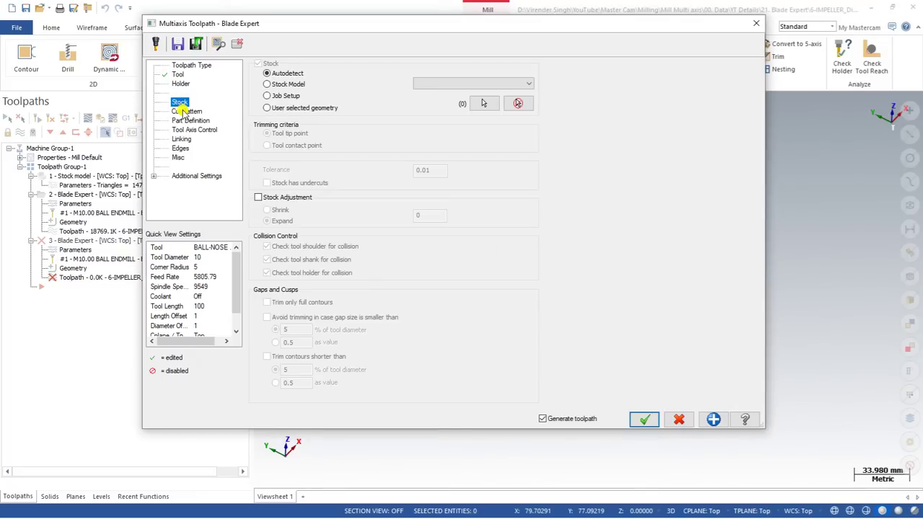
pyautogui.click(182, 112)
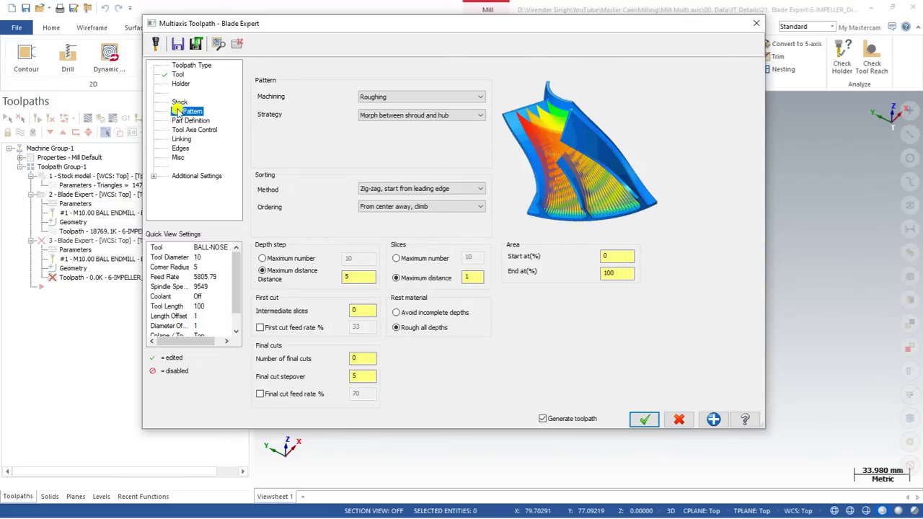
# - Set Machining to Blade finishing and try the Offset from hub and Offset from shroud strategies
pyautogui.click(372, 99)
pyautogui.click(375, 114)
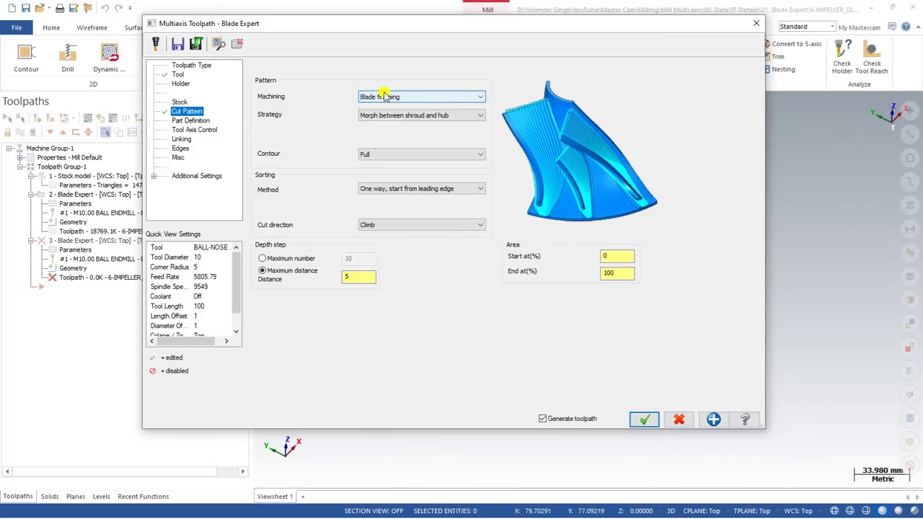
pyautogui.click(393, 115)
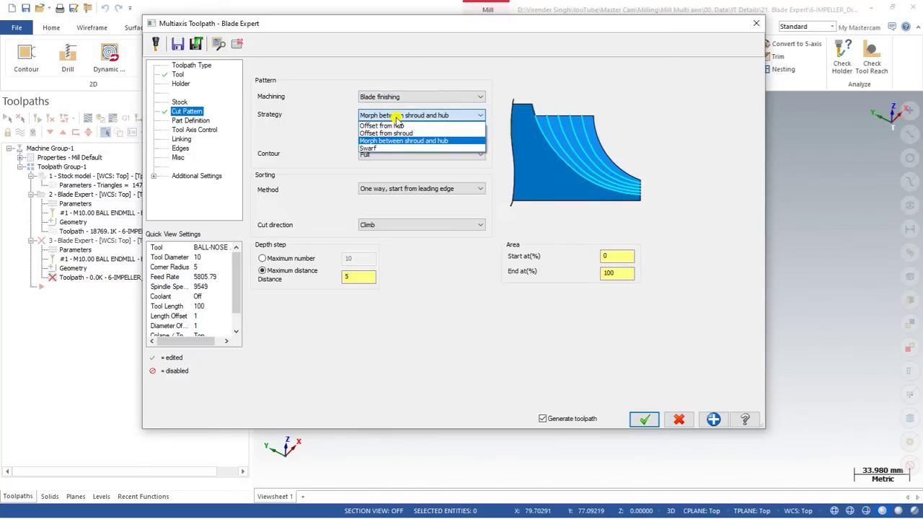
pyautogui.click(438, 125)
pyautogui.click(438, 117)
pyautogui.click(430, 133)
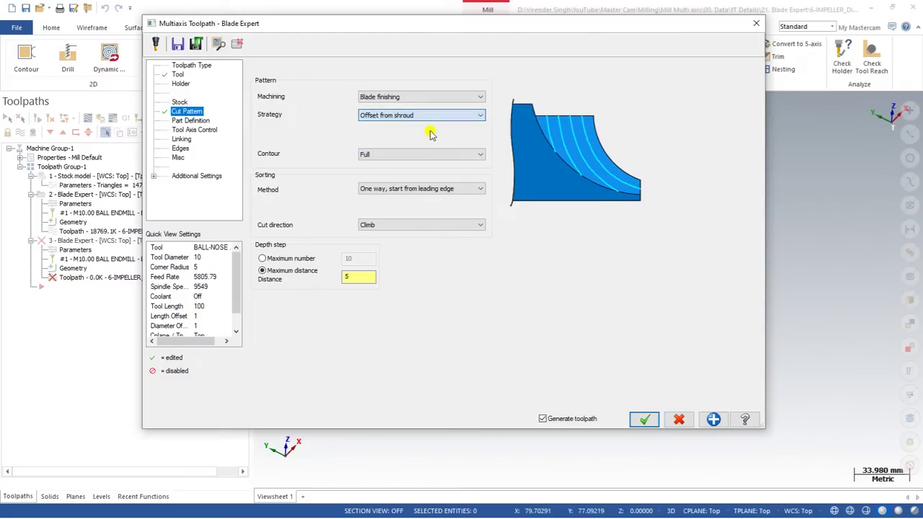
pyautogui.click(427, 117)
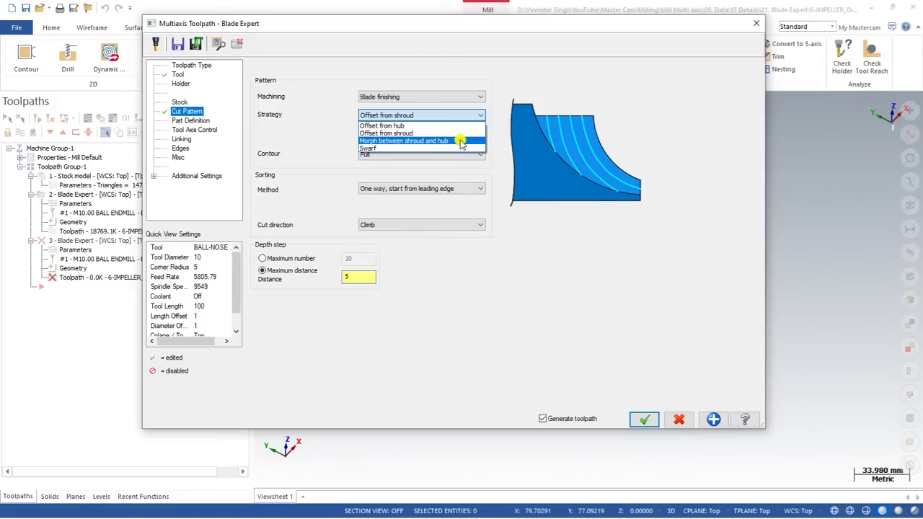
pyautogui.click(441, 141)
# - Try the Swarf and Offset from shroud strategies, then settle on Morph between shroud and hub
pyautogui.click(431, 117)
pyautogui.click(399, 149)
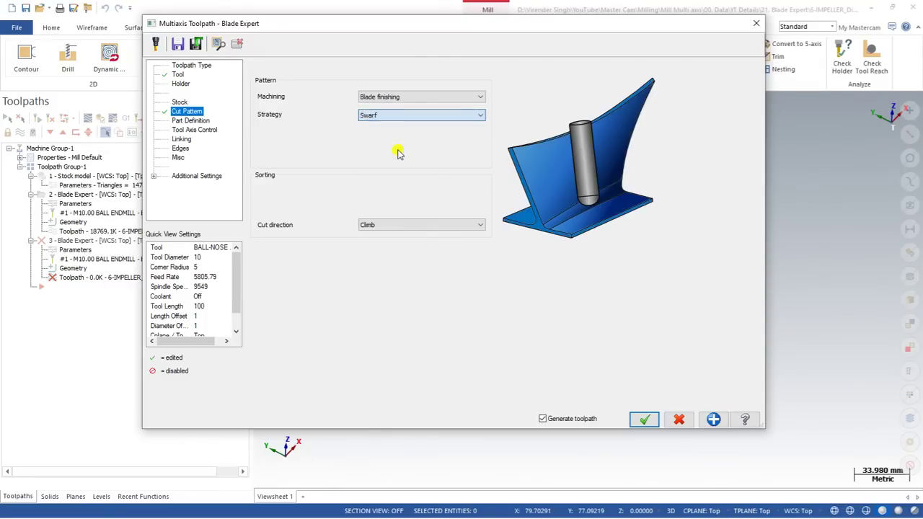
pyautogui.click(399, 116)
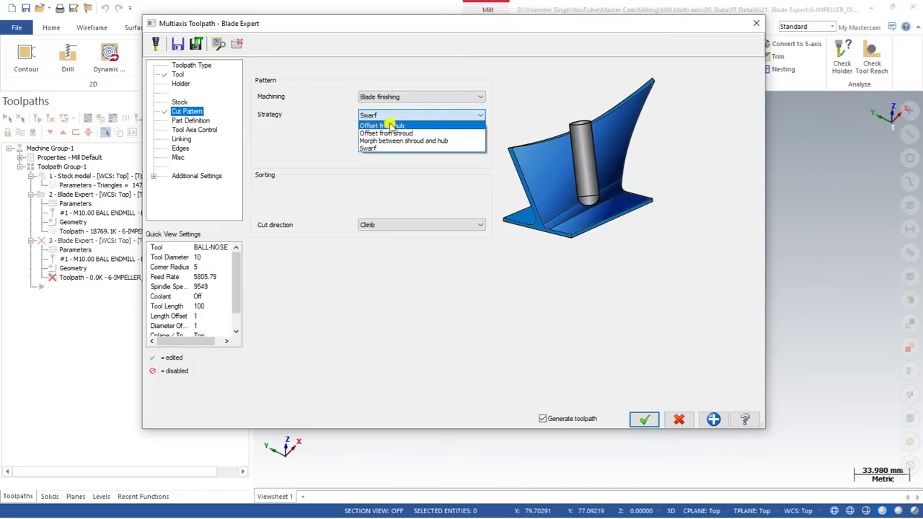
pyautogui.click(394, 134)
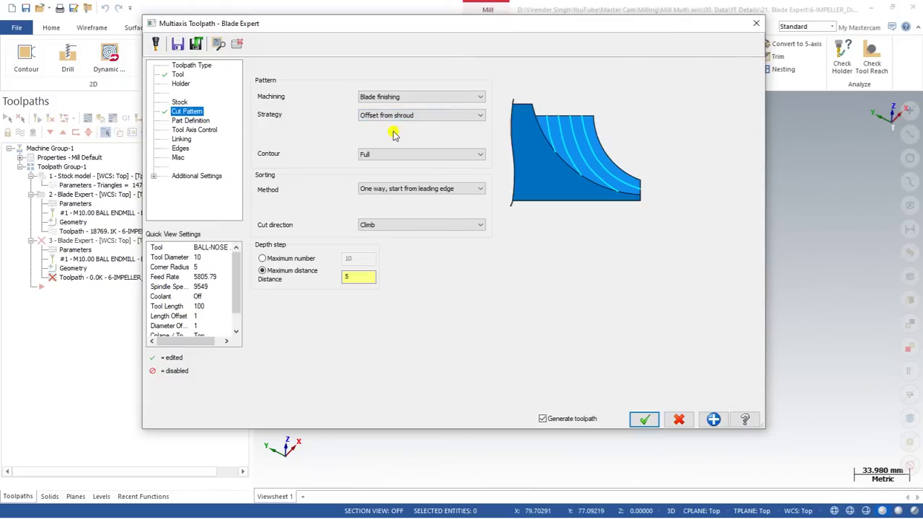
pyautogui.click(392, 116)
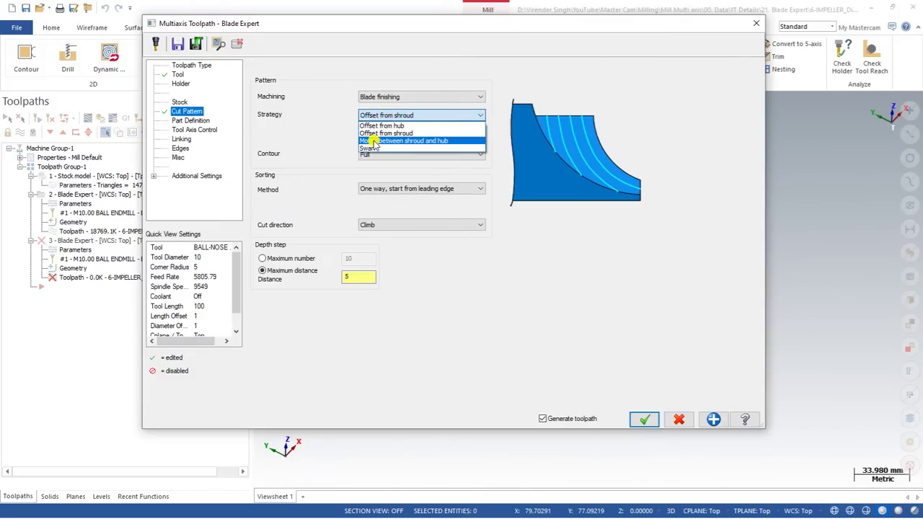
pyautogui.click(391, 141)
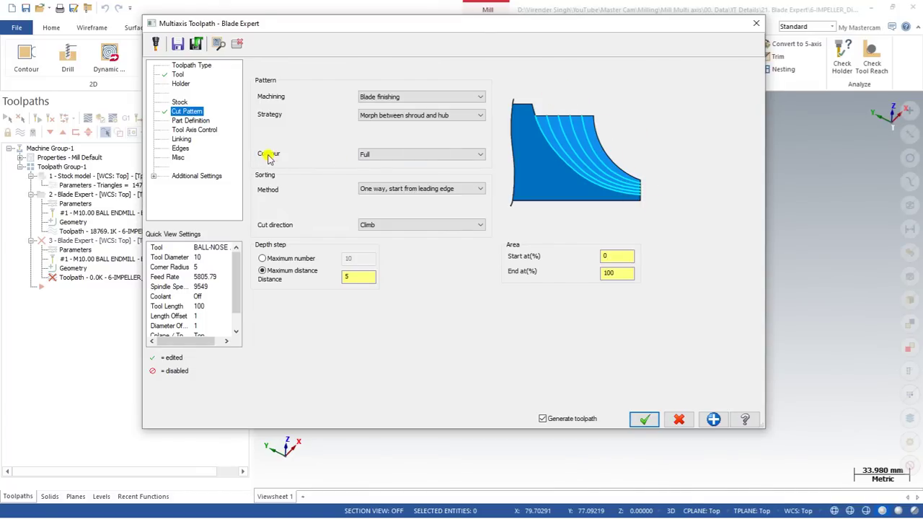
# - Keep Contour on Full and set sorting to Spiral, start from leading edge
pyautogui.click(378, 155)
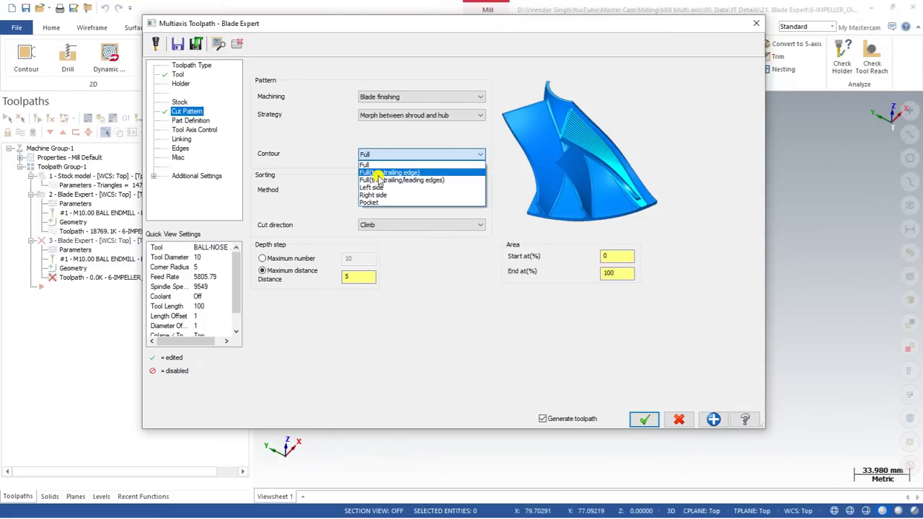
pyautogui.click(375, 165)
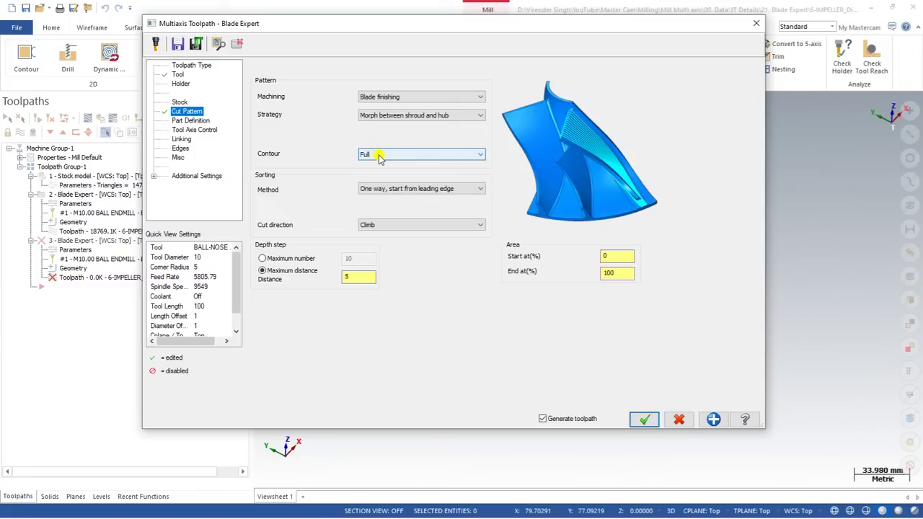
pyautogui.click(393, 189)
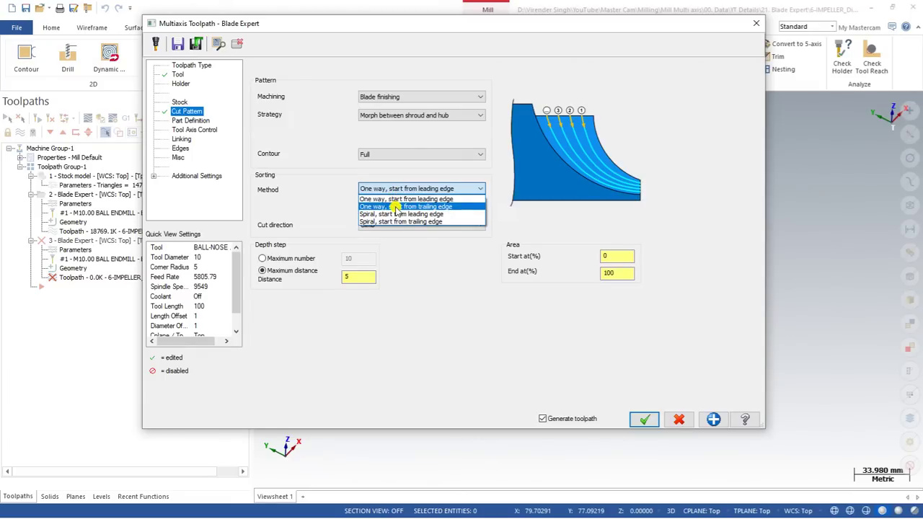
pyautogui.click(440, 213)
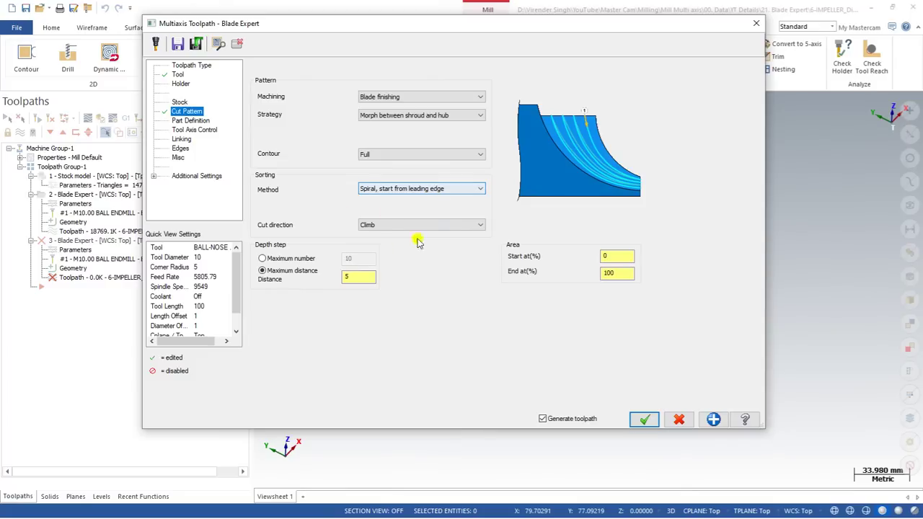
# - Set the maximum step distance to 0.5
pyautogui.click(347, 276)
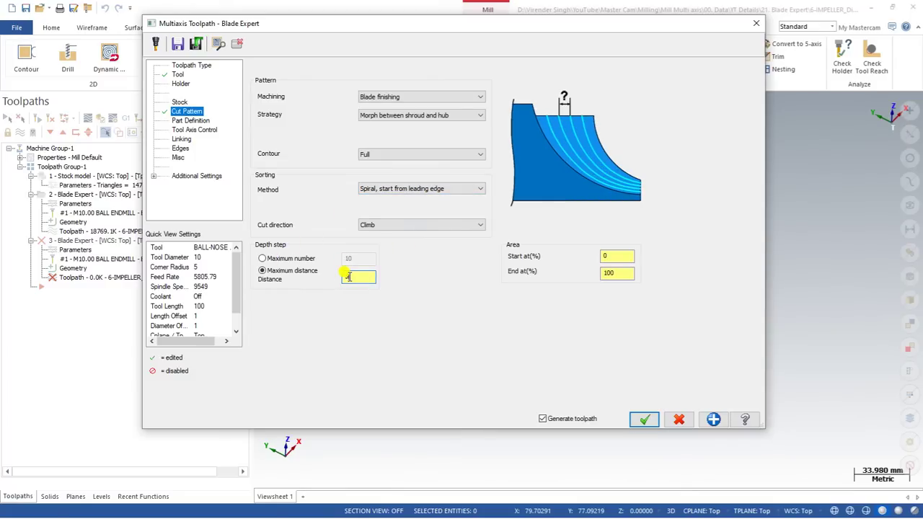
pyautogui.write('0.5')
pyautogui.press('Tab')
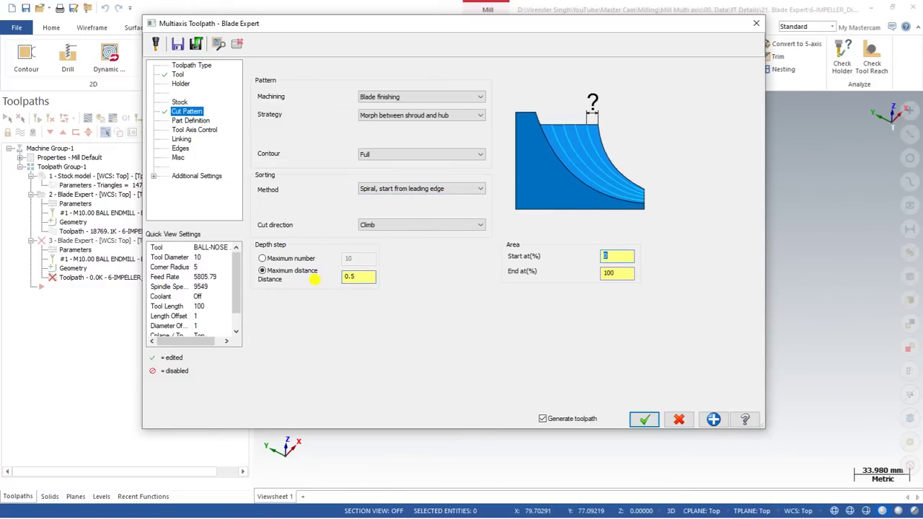
pyautogui.click(350, 276)
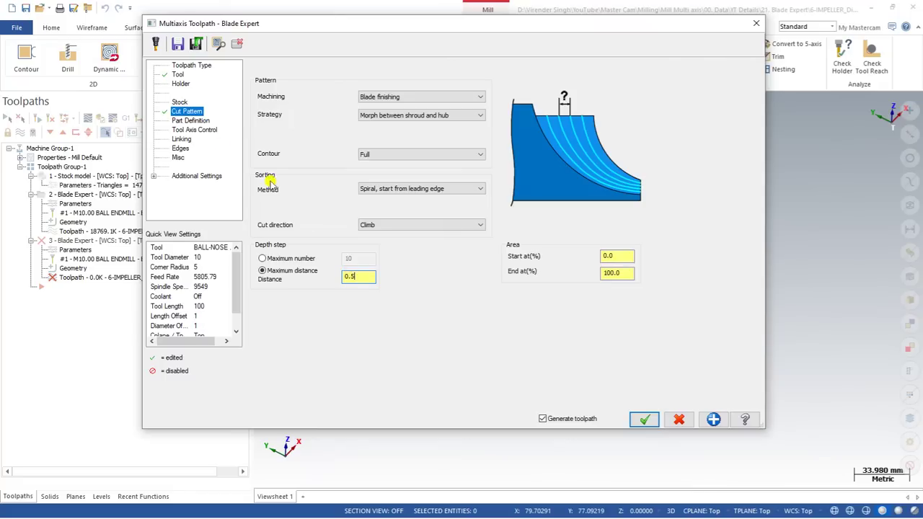
pyautogui.click(186, 123)
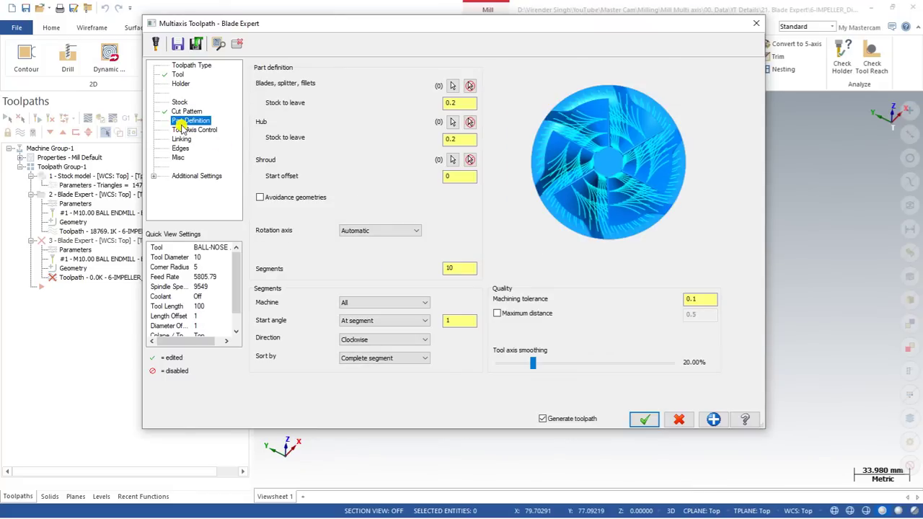
# - Select the blade surfaces and set the blades' stock to leave to 0
pyautogui.click(453, 87)
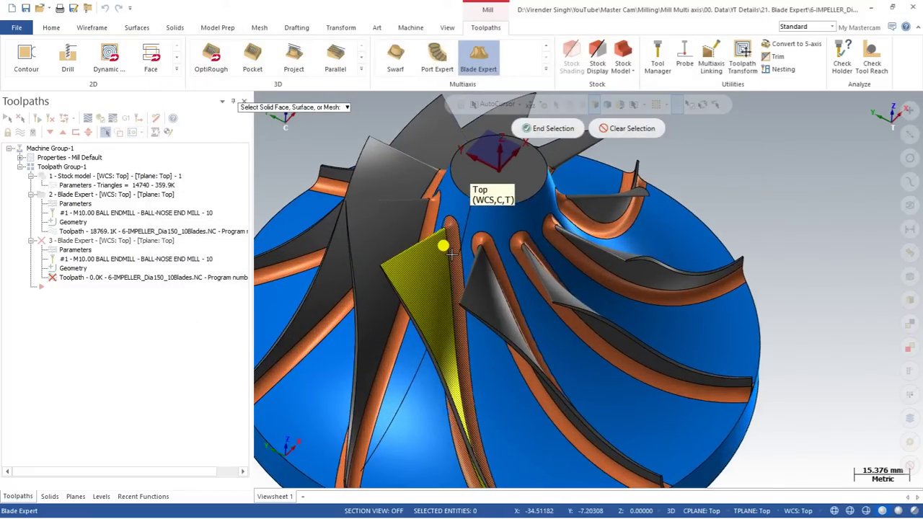
pyautogui.scroll(2, 438, 249)
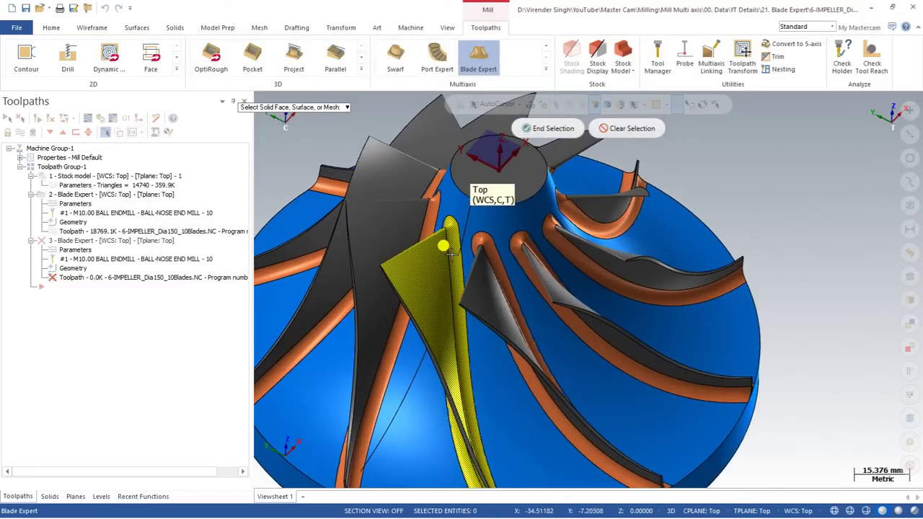
pyautogui.click(551, 129)
pyautogui.doubleClick(455, 102)
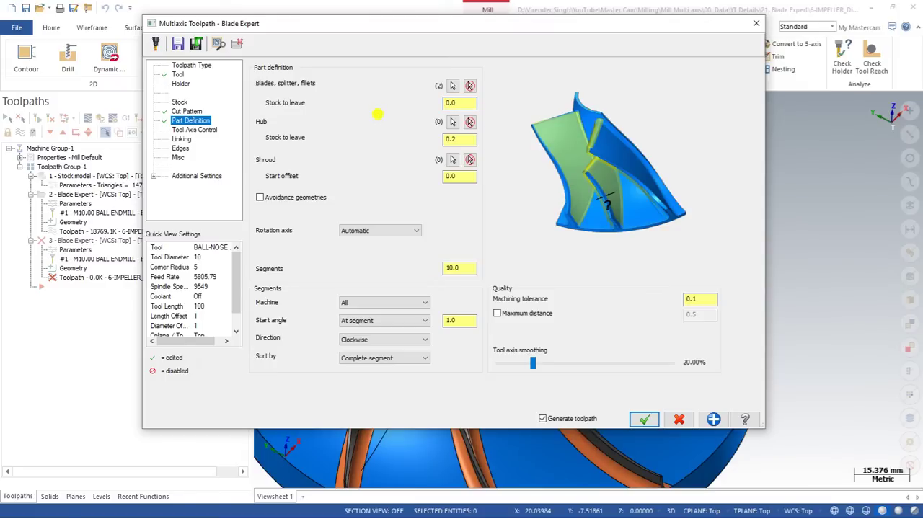
pyautogui.click(457, 105)
pyautogui.press('Tab')
# - Pick the hub surface with 0 stock to leave, then select the shroud
pyautogui.click(452, 121)
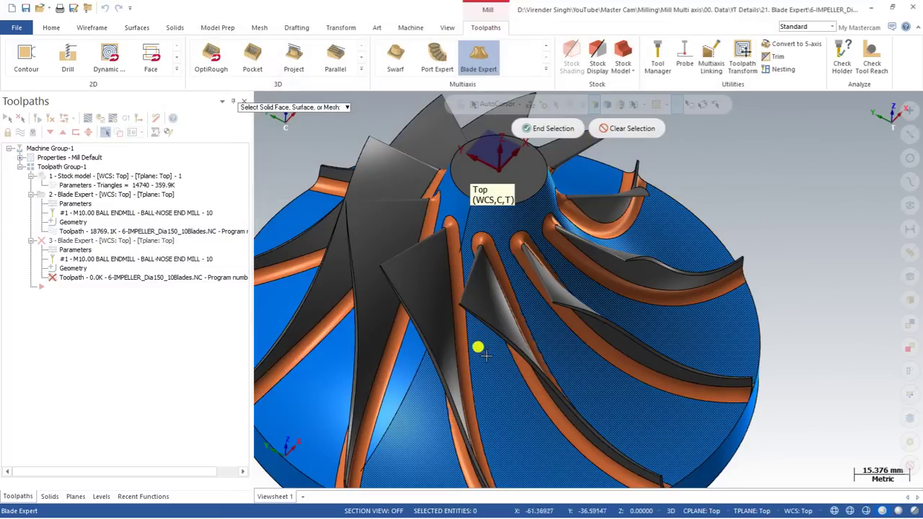
pyautogui.click(486, 355)
pyautogui.click(533, 128)
pyautogui.moveTo(472, 139); pyautogui.dragTo(418, 139)
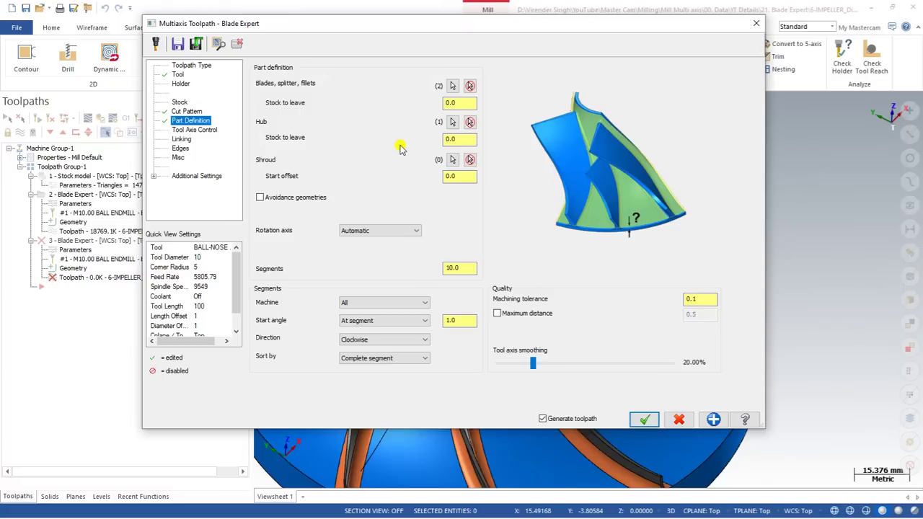
pyautogui.click(447, 160)
pyautogui.scroll(2, 473, 325)
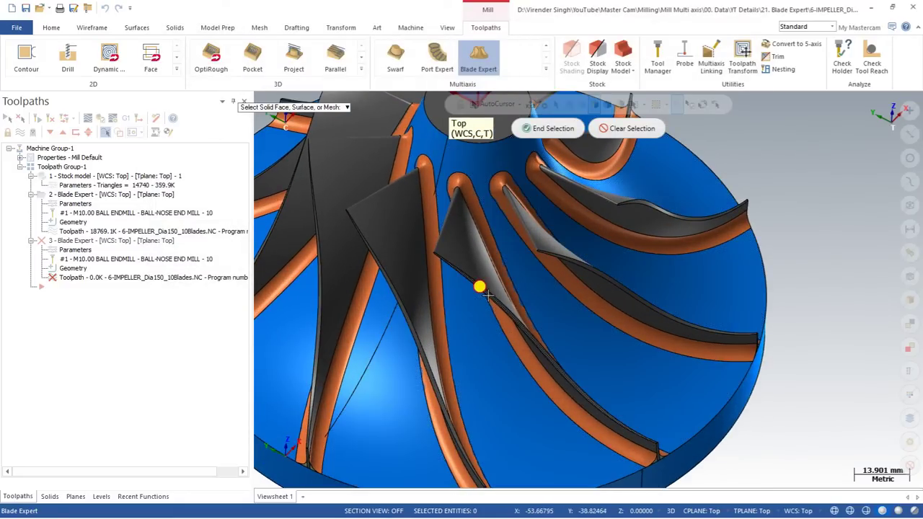
pyautogui.click(534, 129)
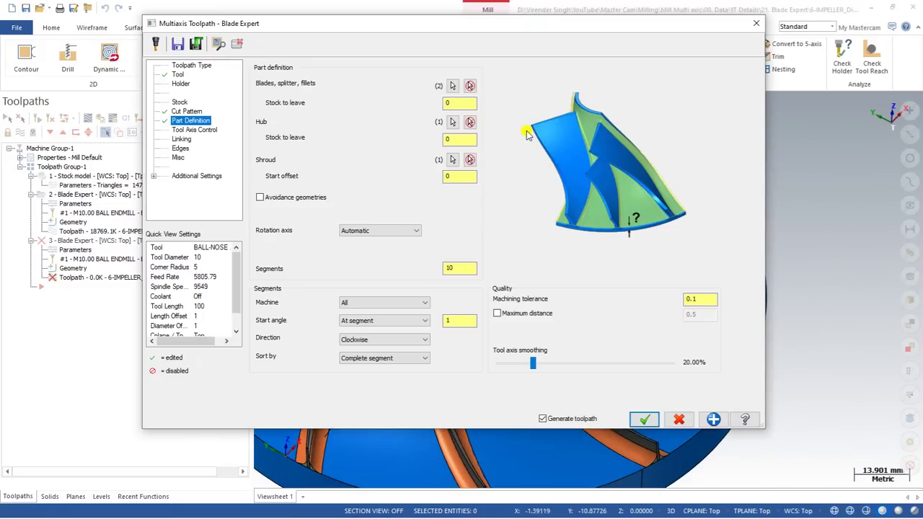
# - Redo the blade, hub and shroud surface selections
pyautogui.click(452, 86)
pyautogui.press('Return')
pyautogui.click(452, 122)
pyautogui.press('Return')
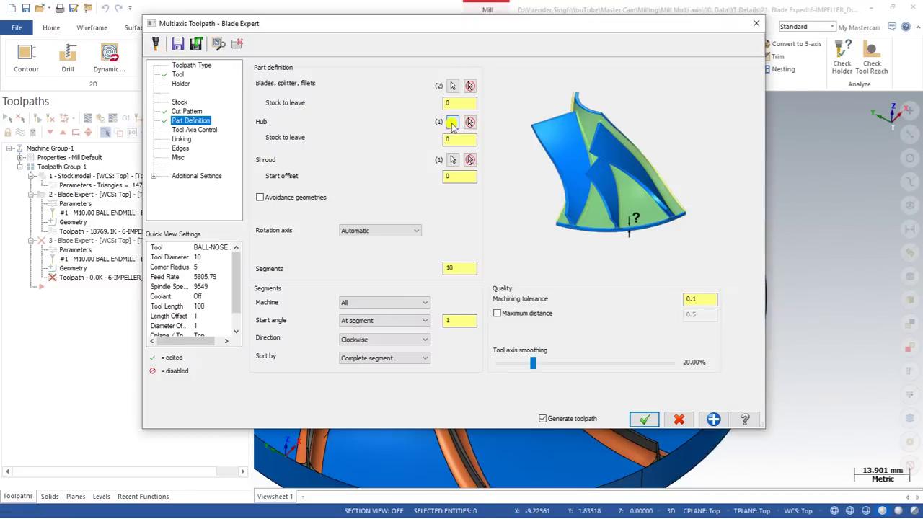
pyautogui.click(455, 158)
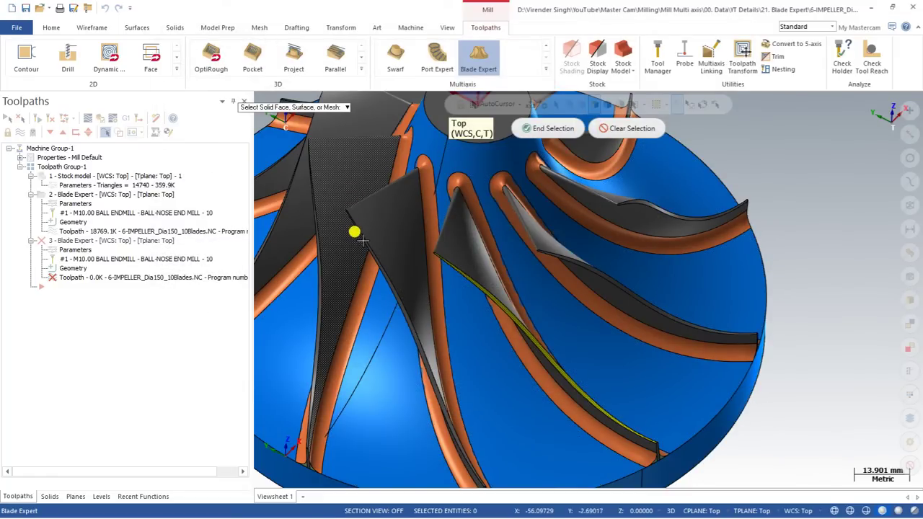
pyautogui.scroll(-3, 360, 241)
pyautogui.moveTo(361, 240); pyautogui.dragTo(431, 271, button='middle')
pyautogui.scroll(3, 425, 290)
pyautogui.press('Return')
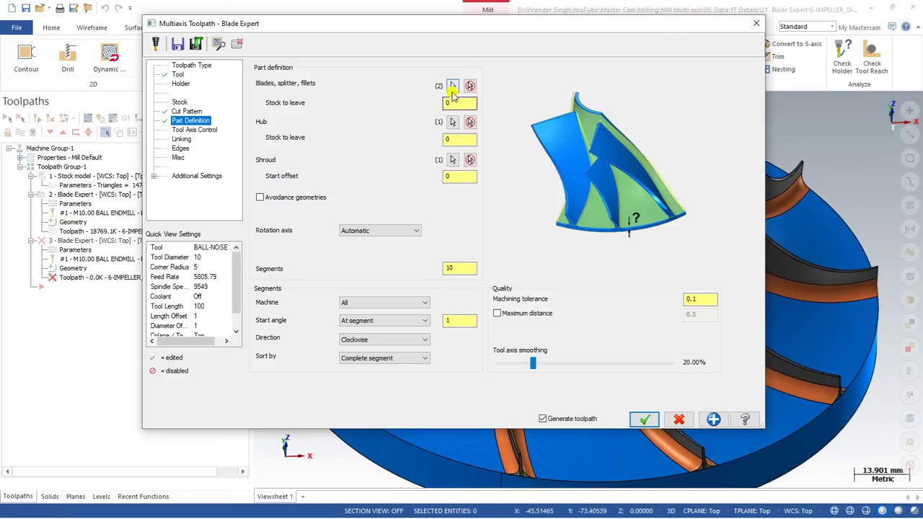
# - Pick another blade face, then re-select the hub and shroud surfaces
pyautogui.click(452, 123)
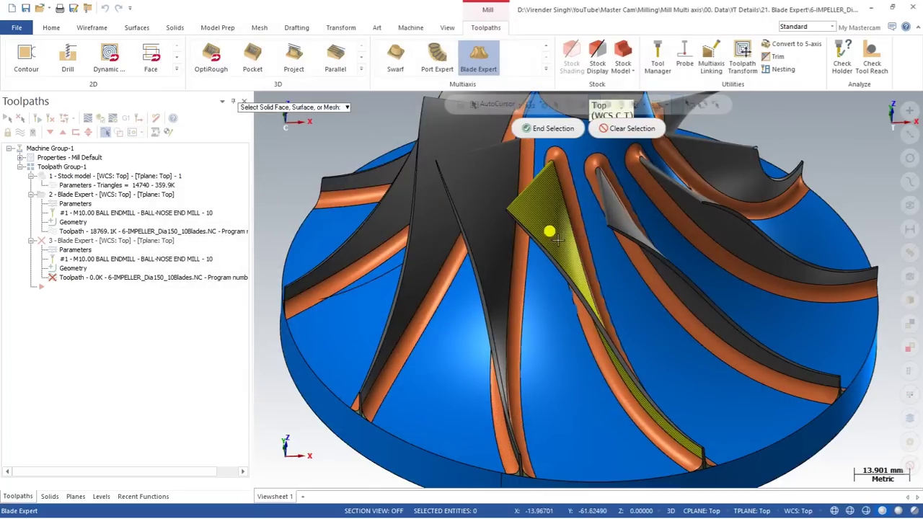
pyautogui.click(555, 139)
pyautogui.press('Return')
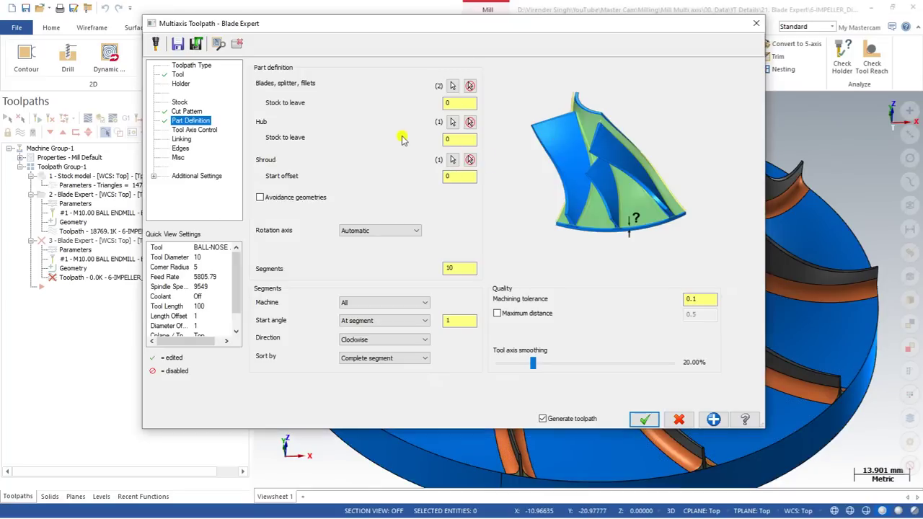
pyautogui.click(450, 123)
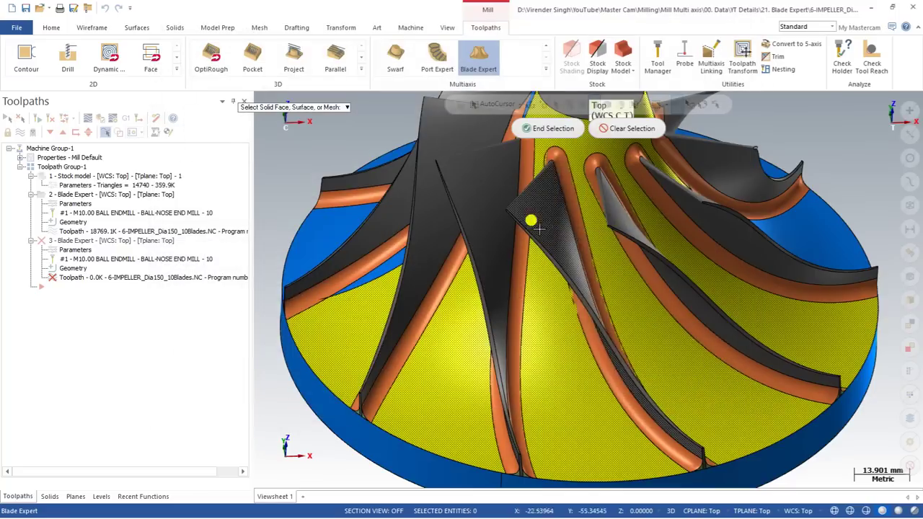
pyautogui.click(561, 194)
pyautogui.press('Return')
pyautogui.click(453, 159)
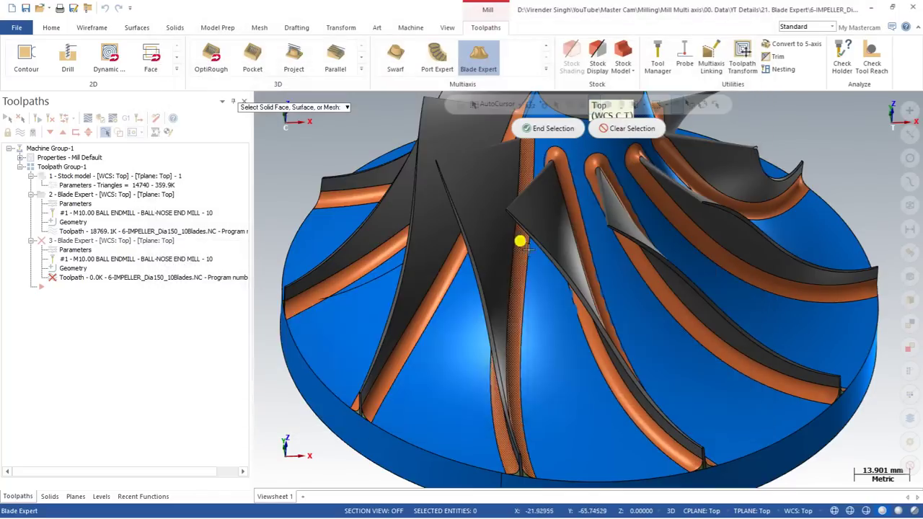
pyautogui.click(552, 127)
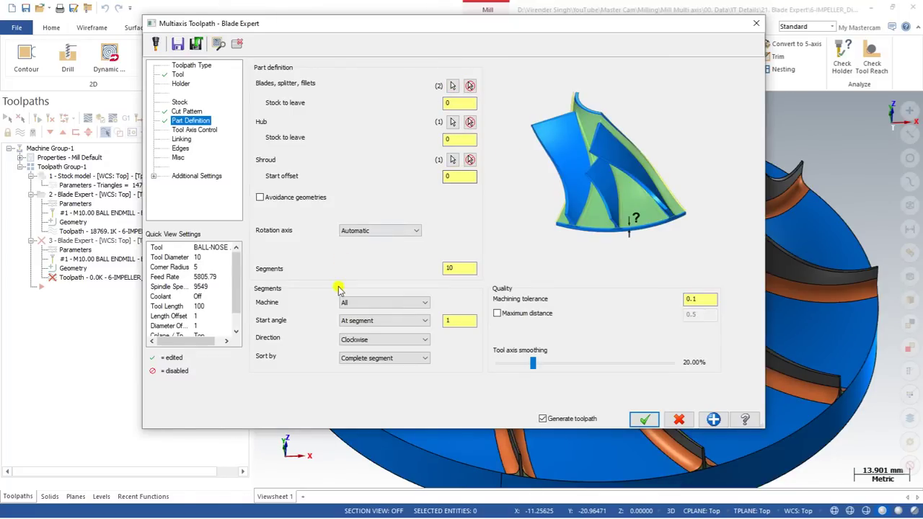
# - Change Segments from 10 to 1 and confirm the Blade Expert dialog with OK
pyautogui.doubleClick(451, 268)
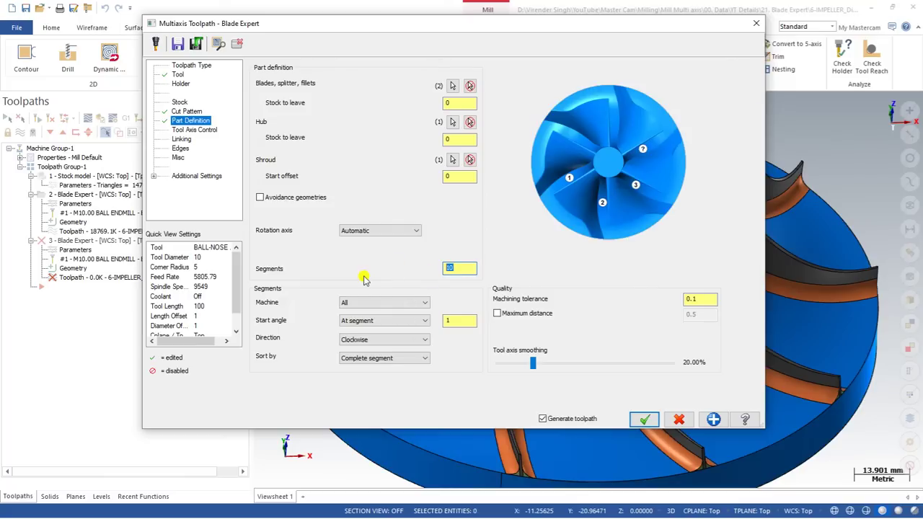
pyautogui.write('1')
pyautogui.press('Tab')
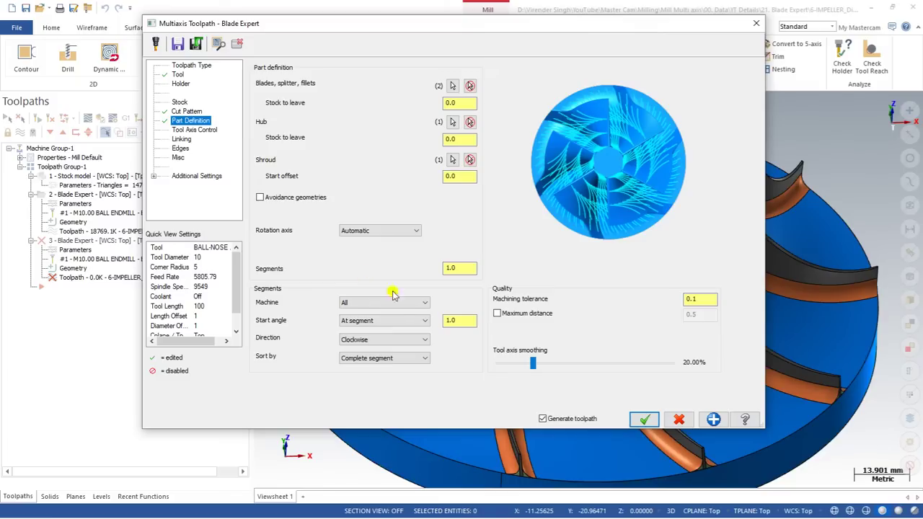
pyautogui.click(643, 418)
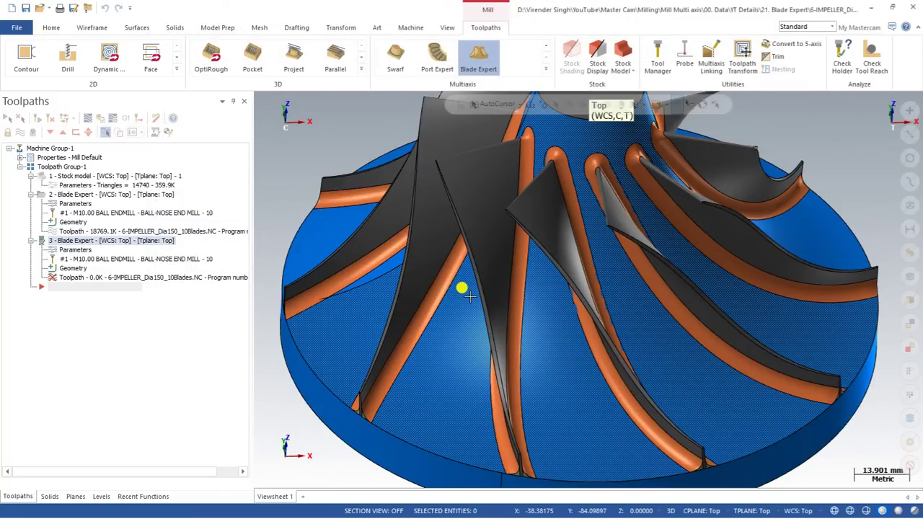
# - Inspect the generated 871.8K finishing toolpath around the blade and start Backplot
pyautogui.scroll(-2, 454, 282)
pyautogui.moveTo(440, 267)
pyautogui.mouseDown(button='middle')
pyautogui.moveTo(456, 302)
pyautogui.moveTo(495, 322)
pyautogui.moveTo(552, 319)
pyautogui.moveTo(494, 325)
pyautogui.moveTo(476, 308)
pyautogui.moveTo(491, 332)
pyautogui.moveTo(583, 321)
pyautogui.mouseUp(button='middle')
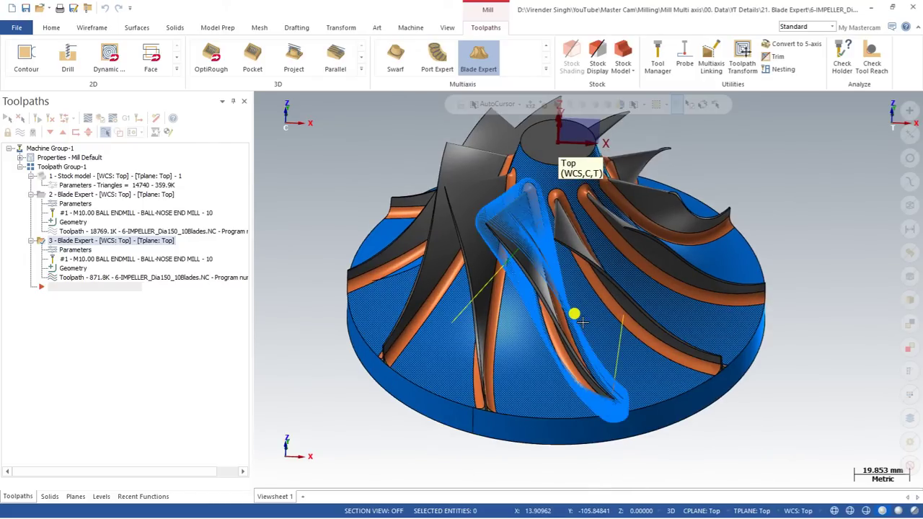
pyautogui.moveTo(582, 323); pyautogui.dragTo(555, 353, button='middle')
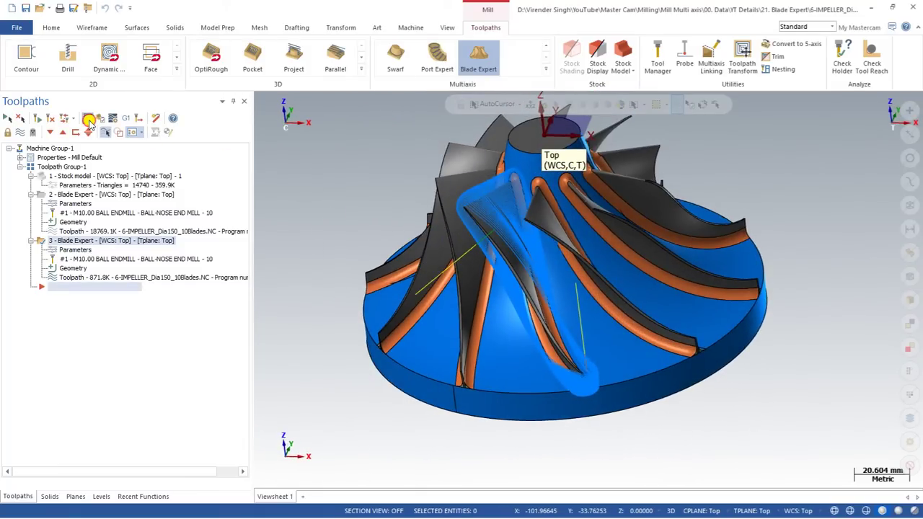
pyautogui.click(88, 119)
# - Watch the backplot zoomed in on the blade root, then exit it with Esc
pyautogui.moveTo(453, 186); pyautogui.dragTo(477, 168, button='middle')
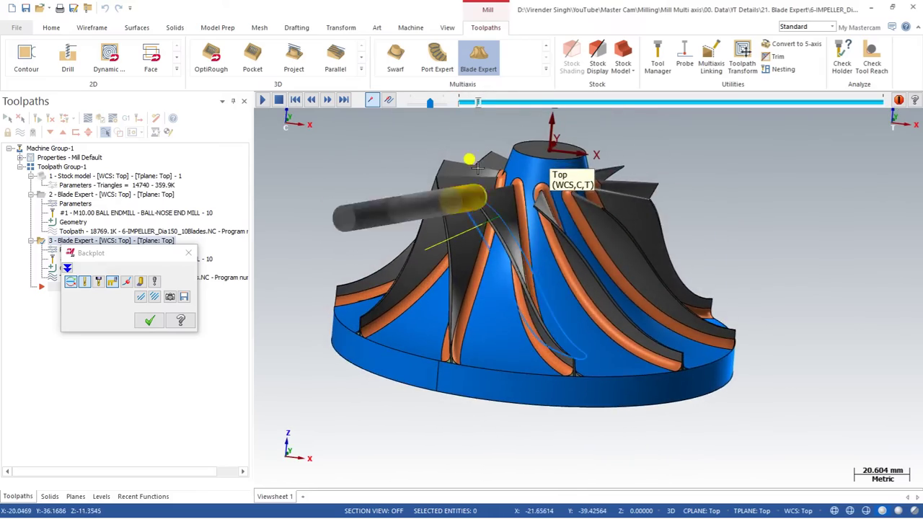
pyautogui.scroll(4, 477, 167)
pyautogui.scroll(-2, 483, 202)
pyautogui.moveTo(483, 202); pyautogui.dragTo(537, 272, button='middle')
pyautogui.scroll(3, 552, 360)
pyautogui.scroll(2, 577, 357)
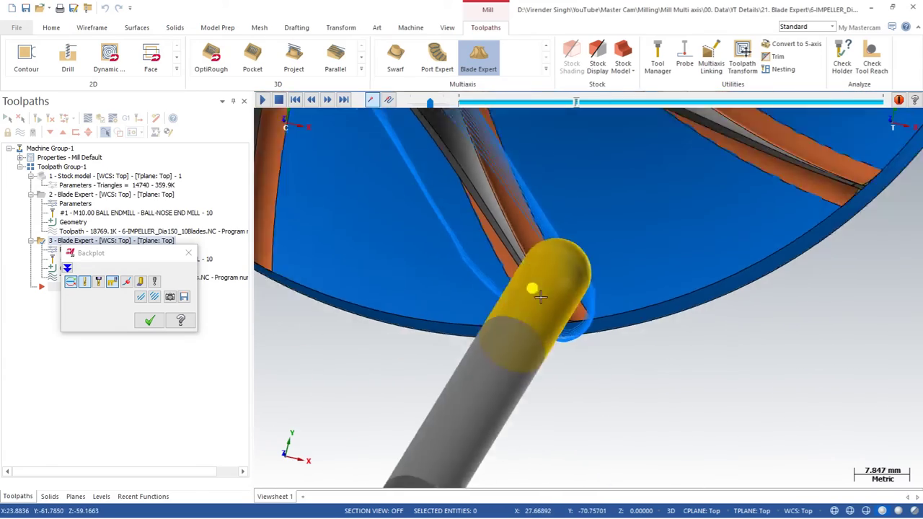
pyautogui.scroll(3, 537, 272)
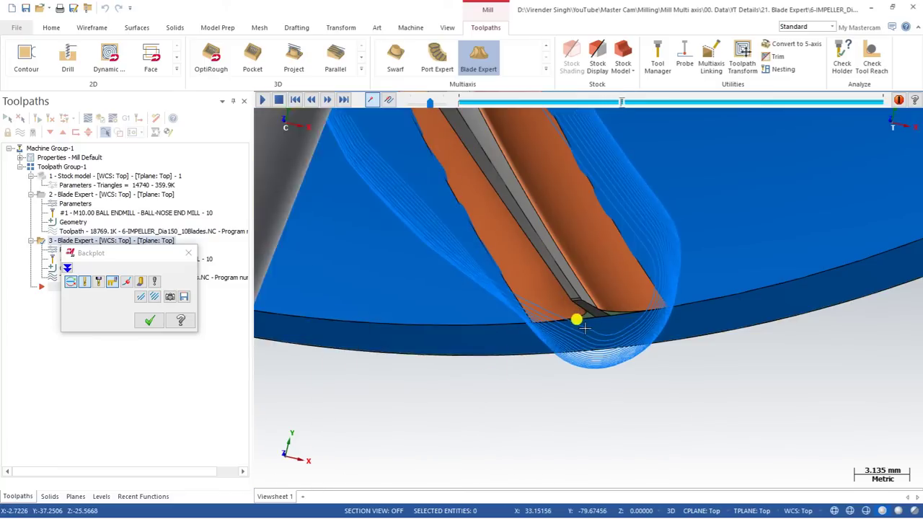
pyautogui.press('Escape')
# - Reopen operation 3's Blade Expert parameters from the Toolpaths tree
pyautogui.scroll(-3, 598, 309)
pyautogui.moveTo(570, 329)
pyautogui.mouseDown(button='middle')
pyautogui.moveTo(562, 309)
pyautogui.moveTo(579, 316)
pyautogui.moveTo(571, 315)
pyautogui.mouseUp(button='middle')
pyautogui.scroll(2, 570, 315)
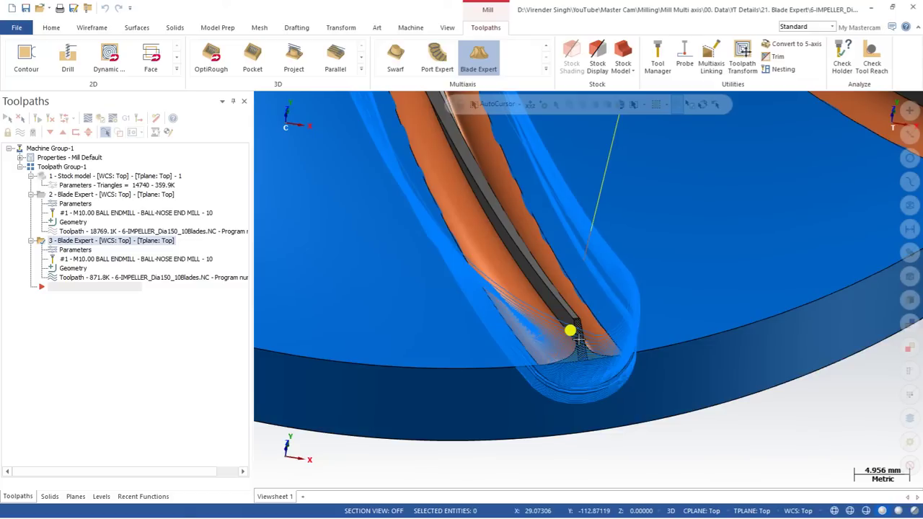
pyautogui.click(81, 248)
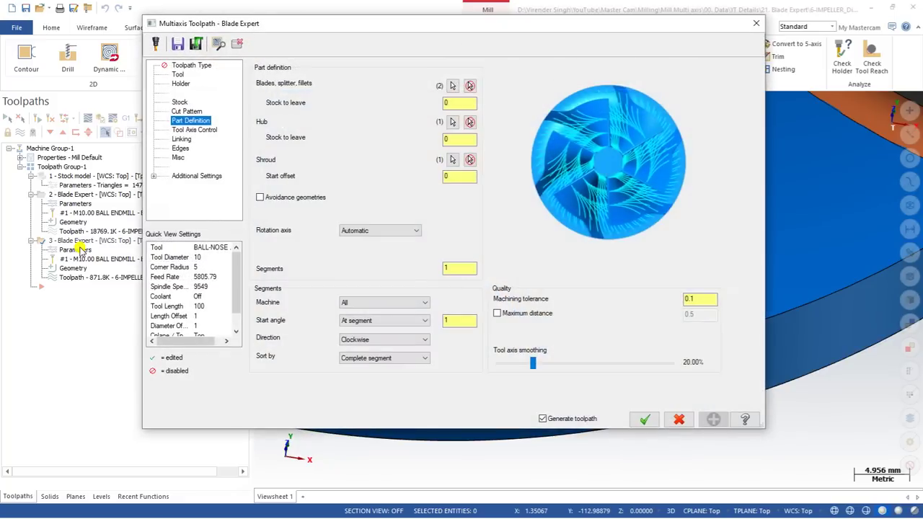
# - Change the Cut Pattern contour to Full (trim trailing edge) and regenerate with OK
pyautogui.click(186, 111)
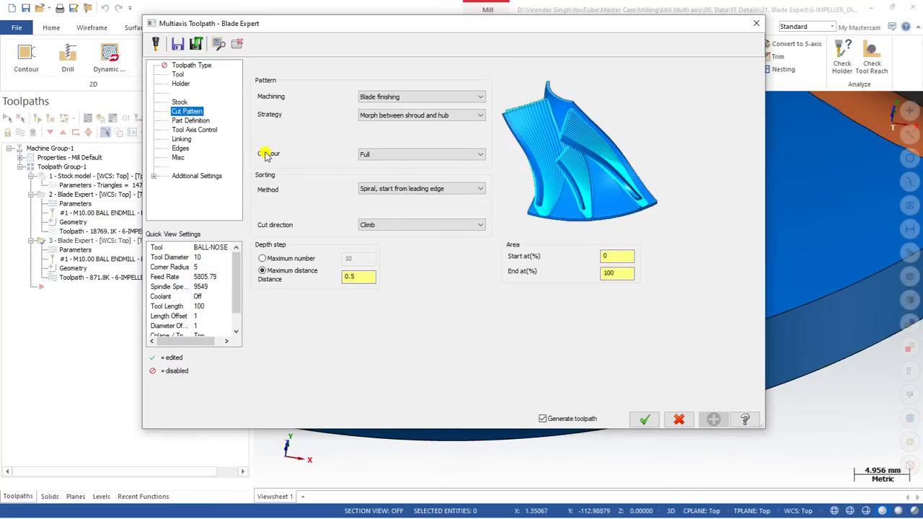
pyautogui.click(403, 157)
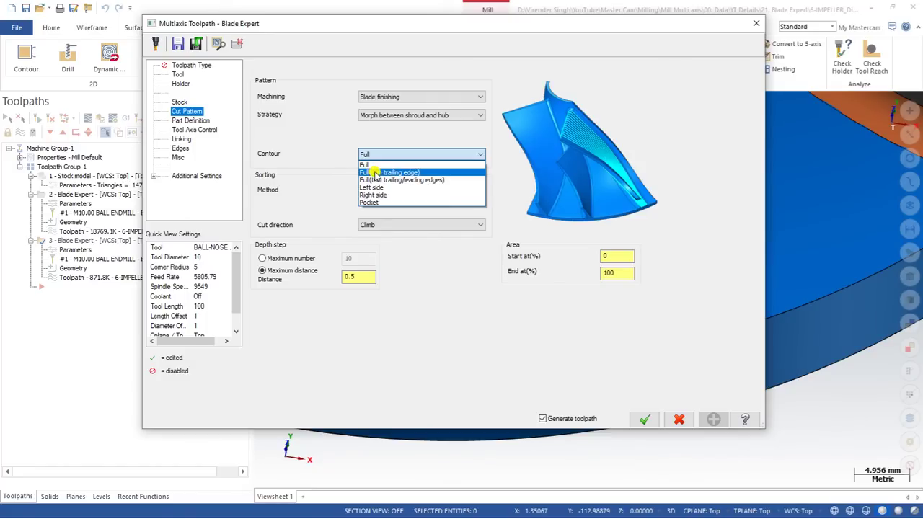
pyautogui.click(374, 174)
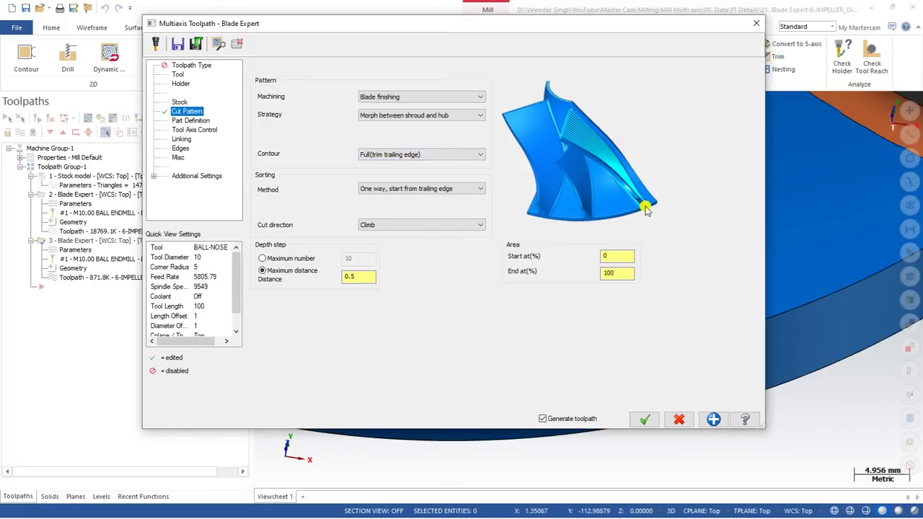
pyautogui.click(645, 419)
# - Tilt the impeller toward isometric and backplot the regenerated toolpath, playing its tool motion
pyautogui.scroll(-3, 478, 280)
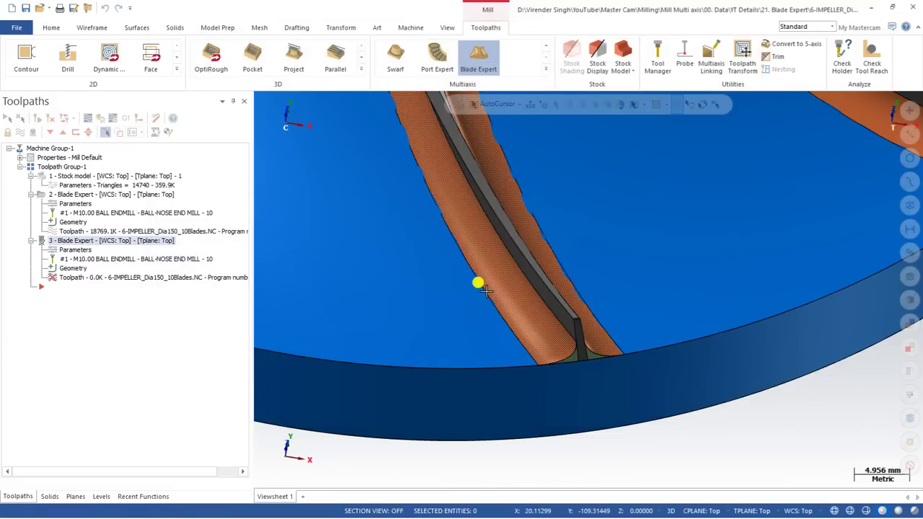
pyautogui.scroll(-8, 483, 339)
pyautogui.moveTo(457, 325); pyautogui.dragTo(471, 300, button='middle')
pyautogui.scroll(5, 448, 276)
pyautogui.click(88, 118)
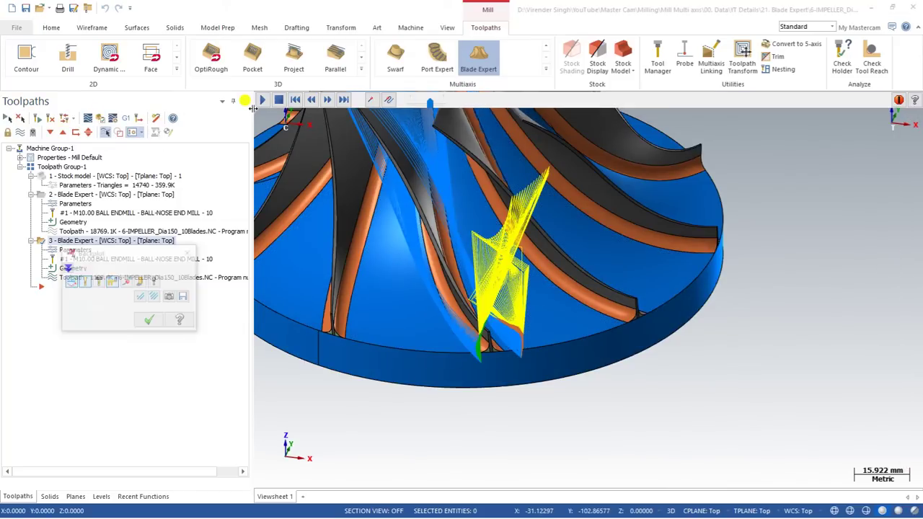
pyautogui.click(264, 102)
# - Finish the backplot from a side view and reopen operation 3's Blade Expert parameters
pyautogui.scroll(-3, 446, 302)
pyautogui.moveTo(446, 303)
pyautogui.mouseDown(button='middle')
pyautogui.moveTo(455, 299)
pyautogui.moveTo(456, 337)
pyautogui.mouseUp(button='middle')
pyautogui.click(149, 320)
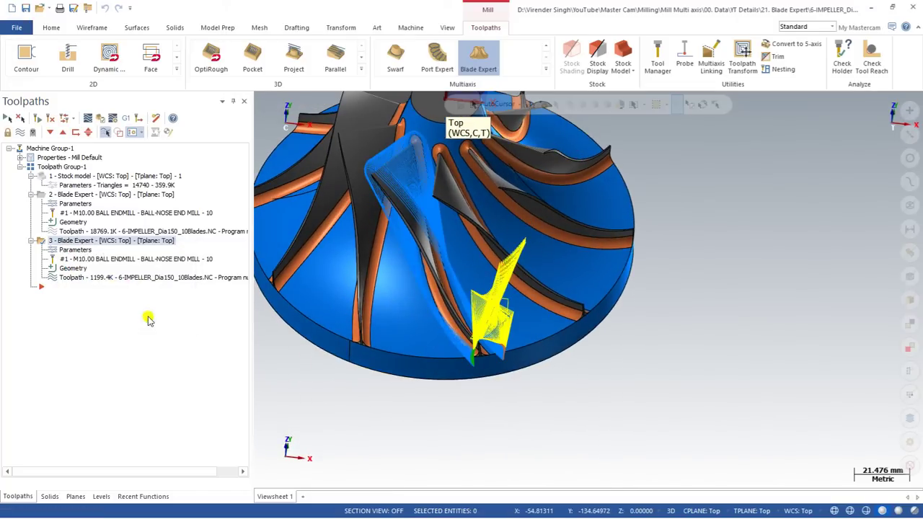
pyautogui.click(77, 250)
# - Replace Automatic links between slices with Direct blend and regenerate operation 3
pyautogui.click(178, 139)
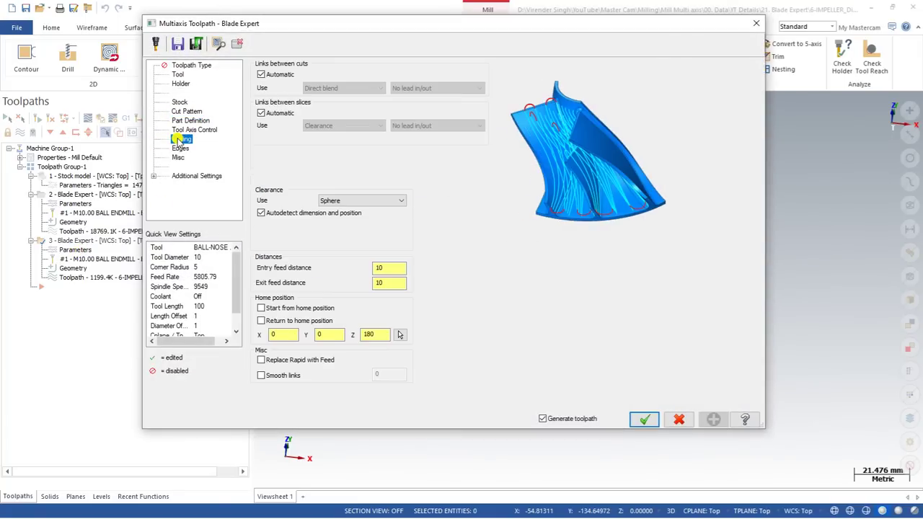
pyautogui.click(268, 116)
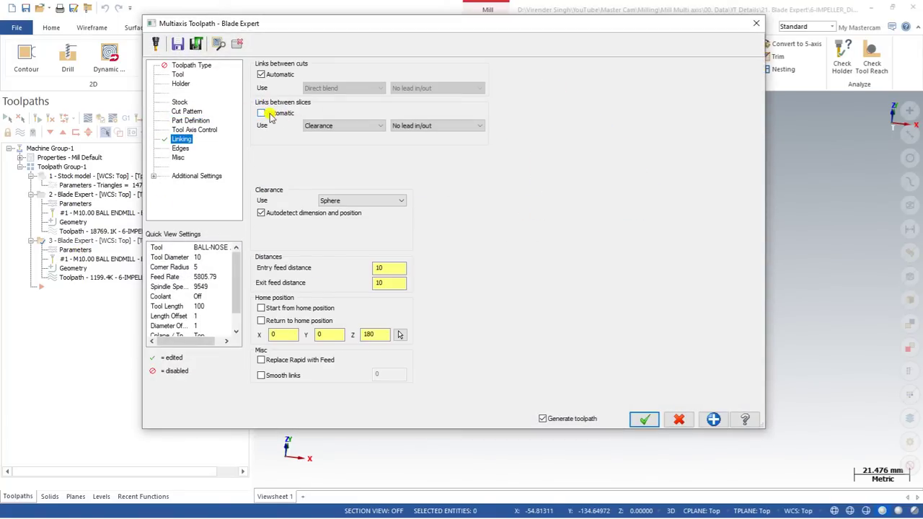
pyautogui.click(321, 127)
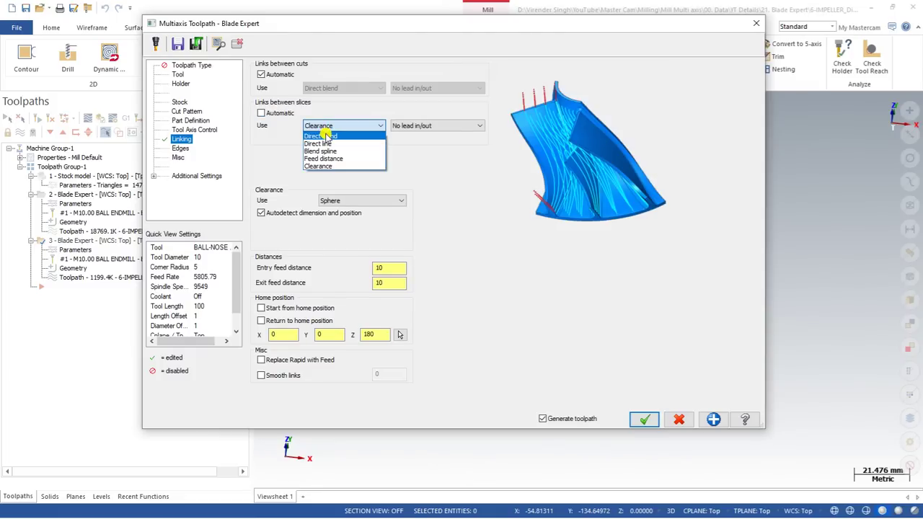
pyautogui.click(326, 135)
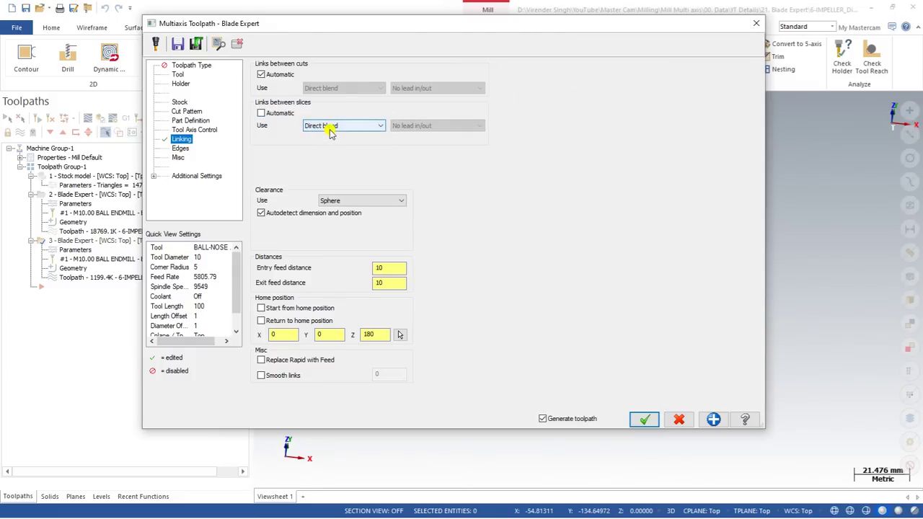
pyautogui.click(644, 419)
# - Backplot the regenerated 1167.6K toolpath and play its tool motion
pyautogui.scroll(-3, 584, 362)
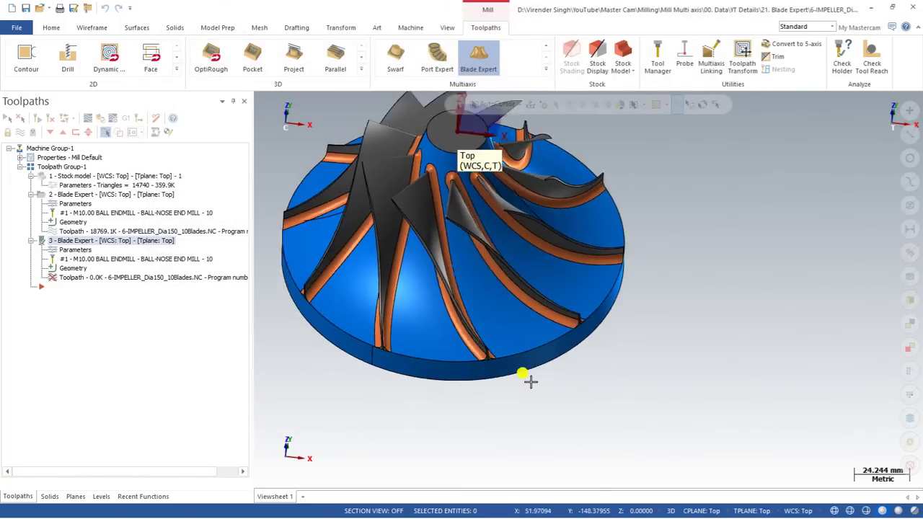
pyautogui.scroll(2, 439, 263)
pyautogui.scroll(2, 396, 310)
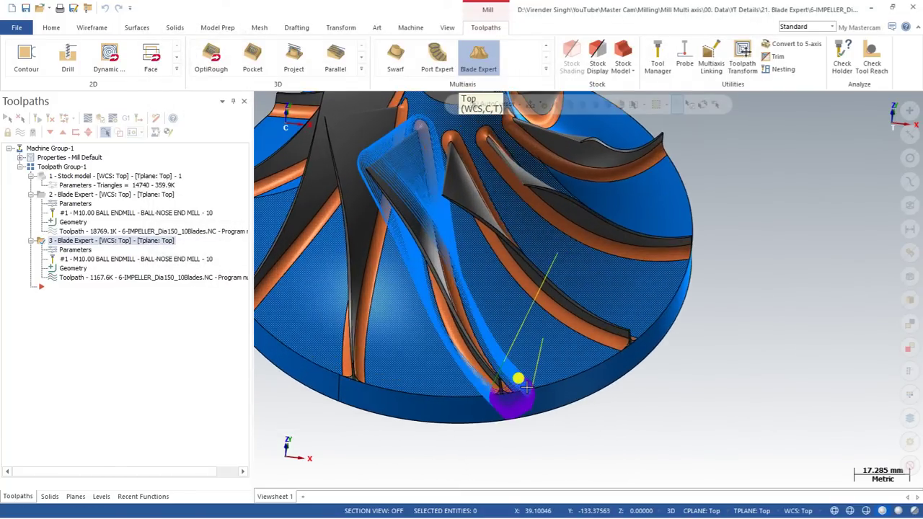
pyautogui.click(87, 118)
pyautogui.click(261, 101)
# - Slow the playback, zoom and rotate around the blade's lower edge, then close the backplot
pyautogui.click(425, 103)
pyautogui.moveTo(426, 102); pyautogui.dragTo(416, 102)
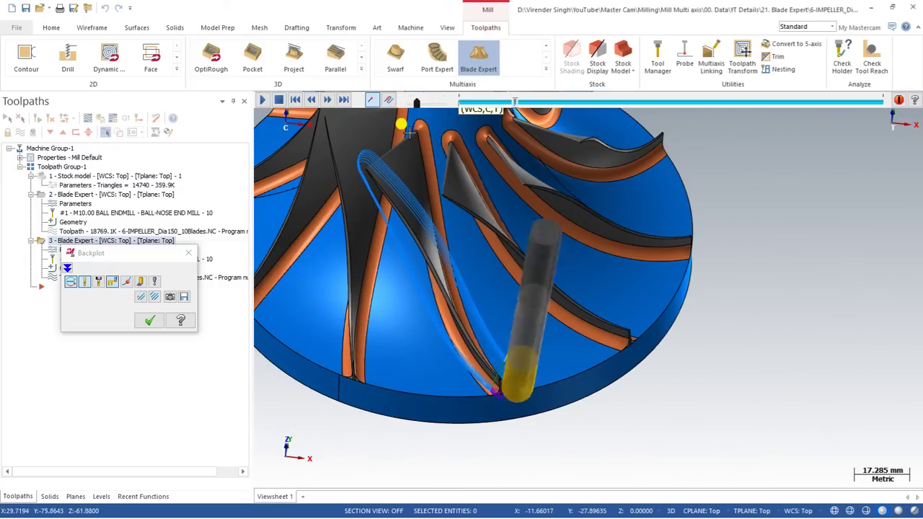
pyautogui.scroll(5, 508, 389)
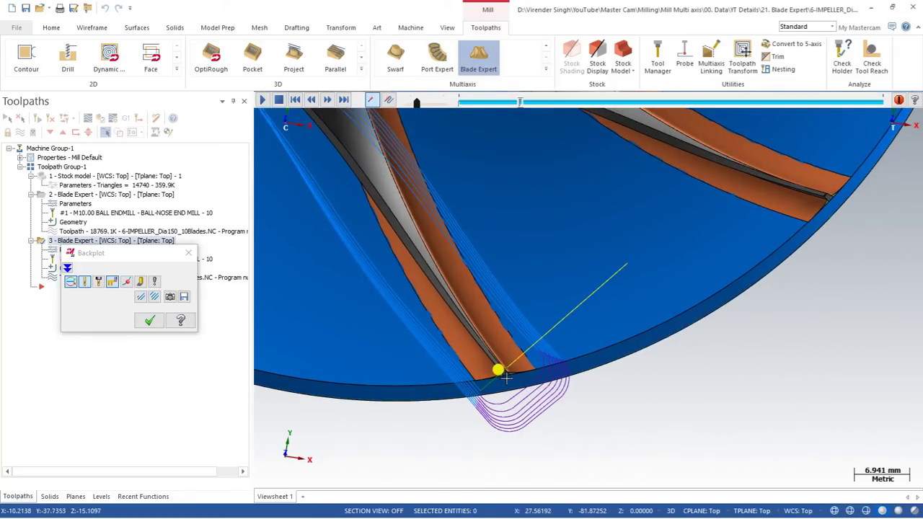
pyautogui.moveTo(509, 393)
pyautogui.mouseDown(button='middle')
pyautogui.moveTo(525, 416)
pyautogui.moveTo(505, 387)
pyautogui.moveTo(509, 373)
pyautogui.moveTo(500, 387)
pyautogui.mouseUp(button='middle')
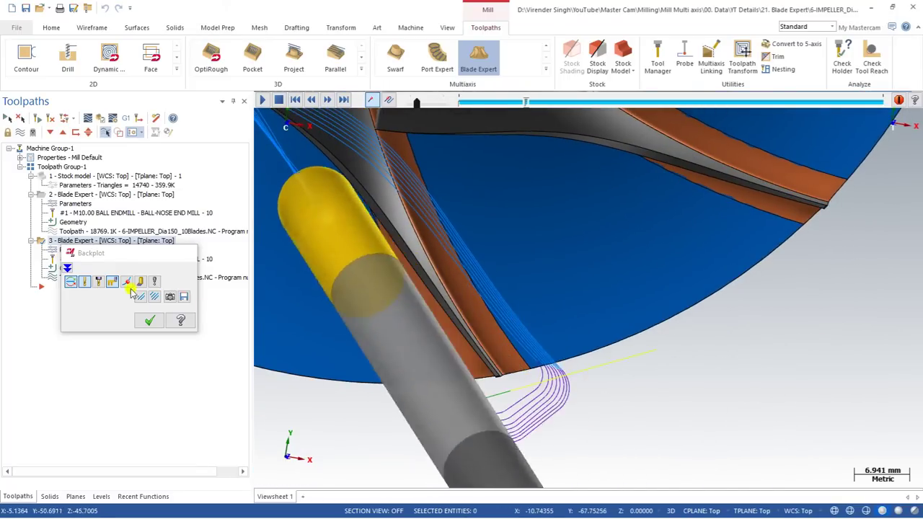
pyautogui.click(138, 298)
pyautogui.scroll(-5, 428, 318)
pyautogui.moveTo(422, 349); pyautogui.dragTo(446, 300, button='middle')
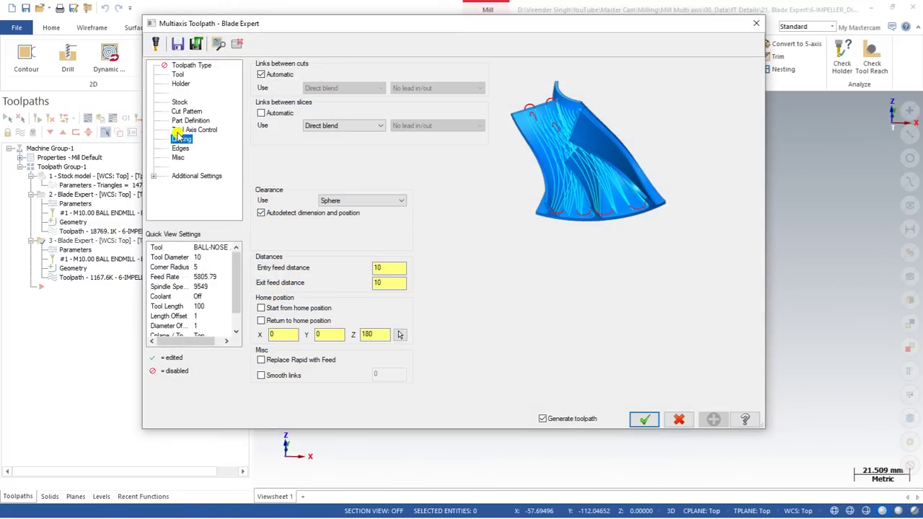
# - Set the cut pattern Contour to Full(trim trailing/leading edges) and regenerate the toolpath
pyautogui.click(184, 121)
pyautogui.click(187, 113)
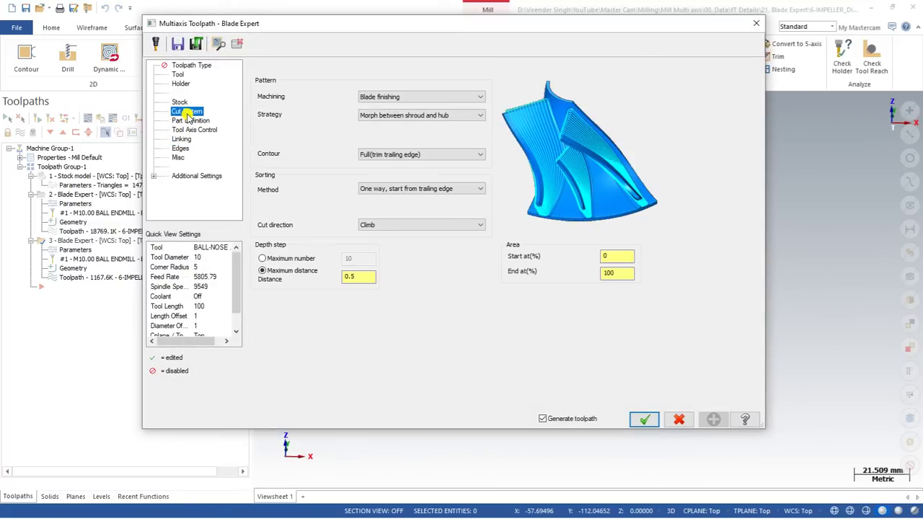
pyautogui.click(391, 157)
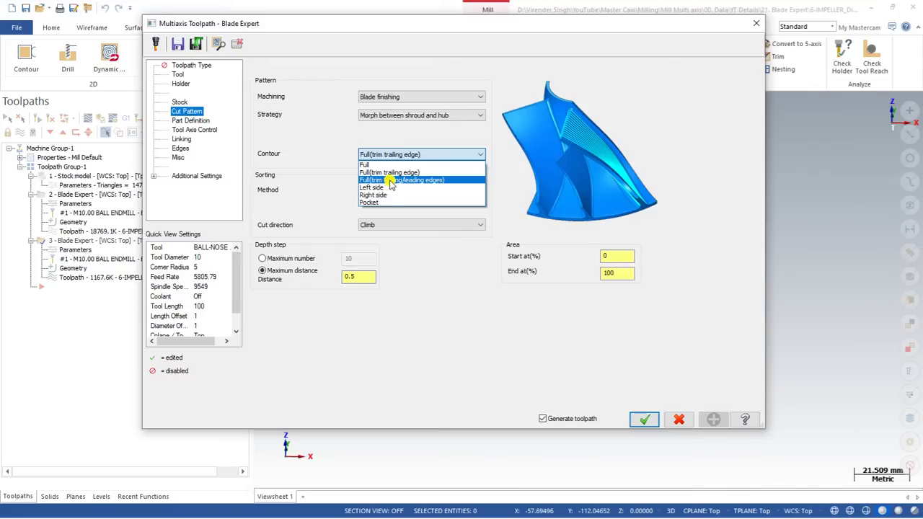
pyautogui.click(409, 181)
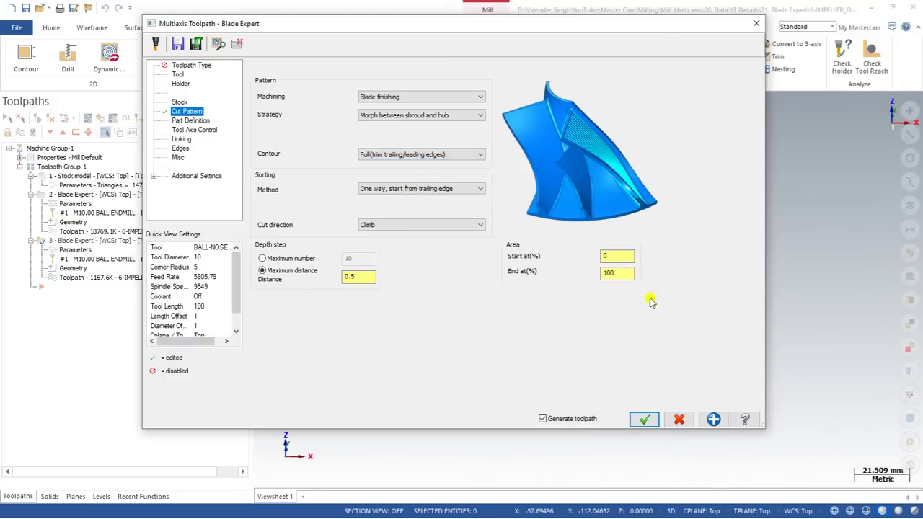
pyautogui.click(644, 419)
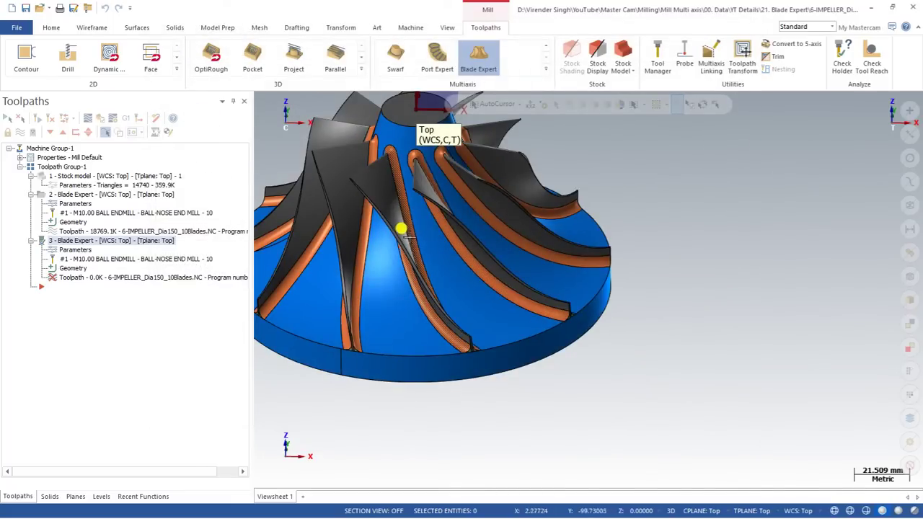
# - Inspect the 1186.0K toolpath from top and side views, then reopen operation 3's parameters
pyautogui.moveTo(407, 229)
pyautogui.mouseDown(button='middle')
pyautogui.moveTo(425, 264)
pyautogui.moveTo(420, 232)
pyautogui.moveTo(431, 222)
pyautogui.moveTo(412, 180)
pyautogui.mouseUp(button='middle')
pyautogui.scroll(2, 390, 165)
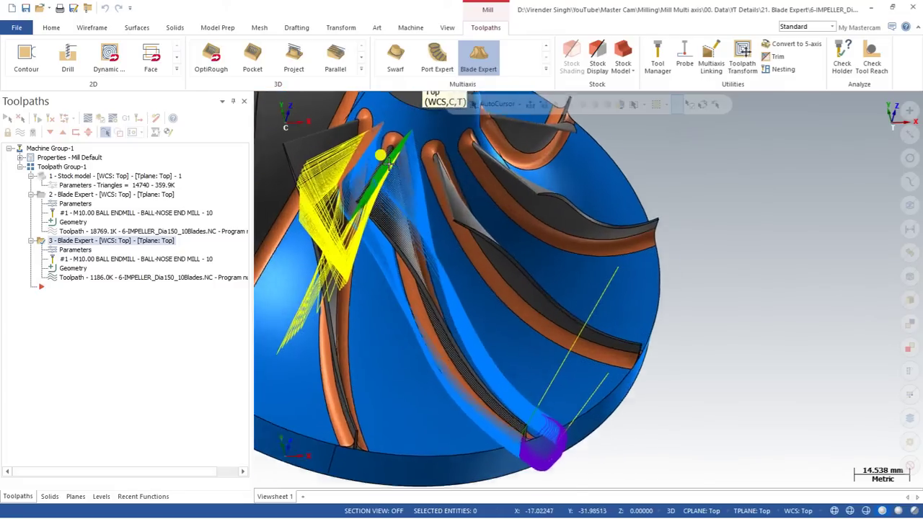
pyautogui.scroll(3, 389, 164)
pyautogui.scroll(-4, 413, 300)
pyautogui.moveTo(413, 300); pyautogui.dragTo(417, 331, button='middle')
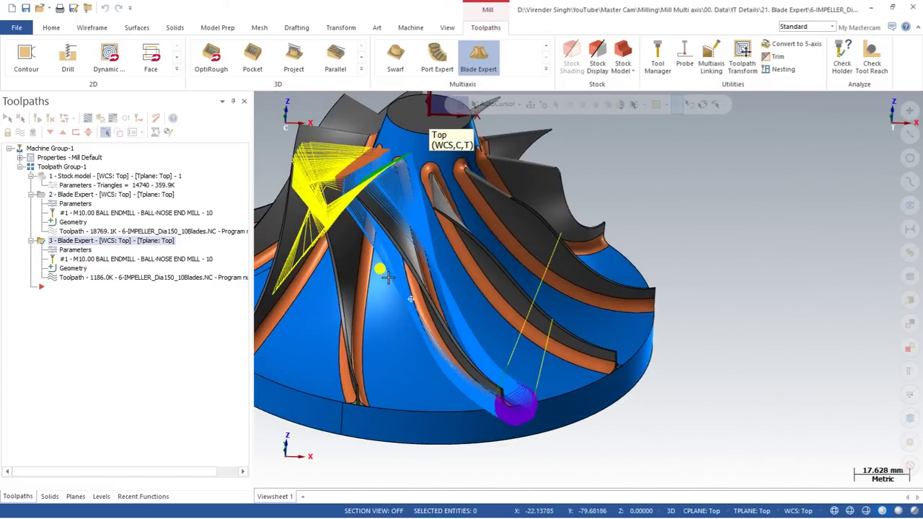
pyautogui.click(69, 248)
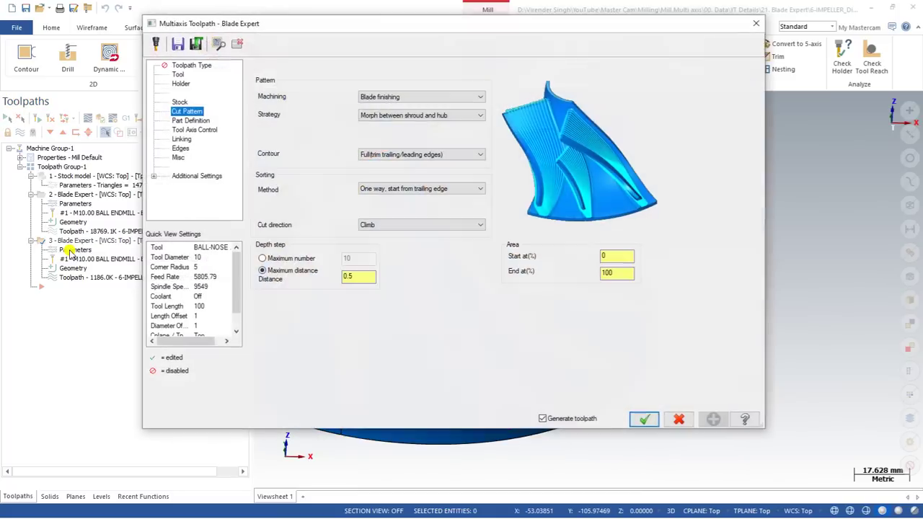
# - Replace Automatic links between cuts with Direct blend and regenerate operation 3
pyautogui.click(181, 139)
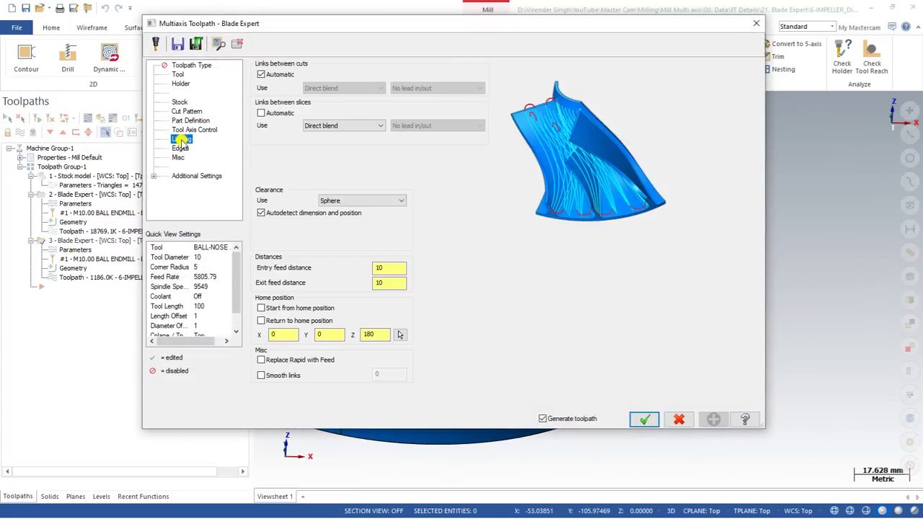
pyautogui.click(285, 77)
pyautogui.click(323, 88)
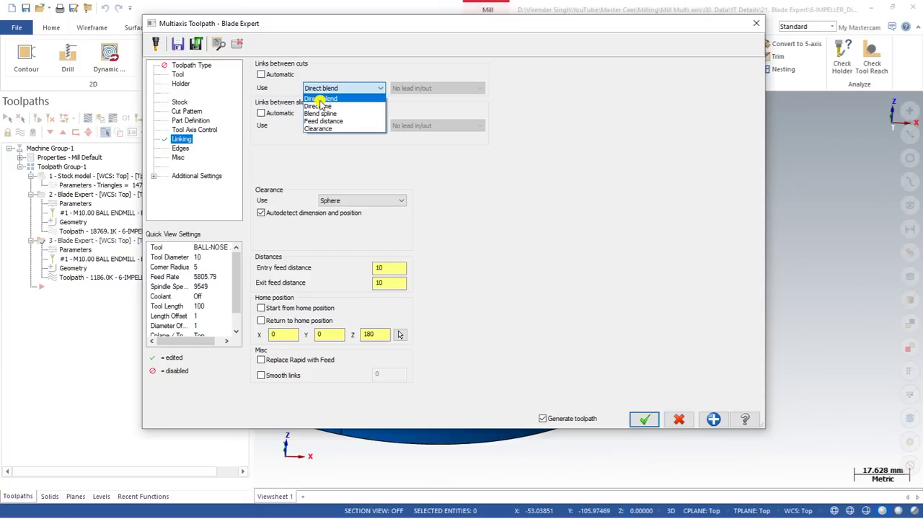
pyautogui.click(319, 100)
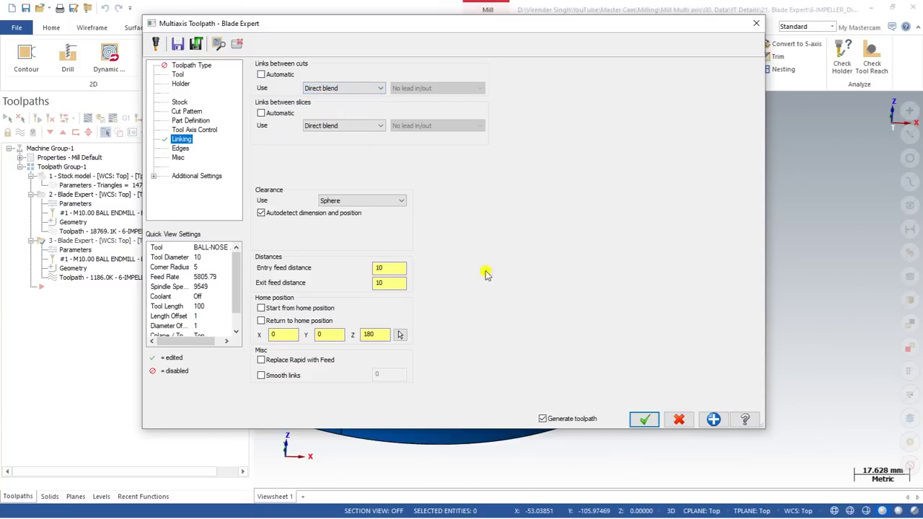
pyautogui.click(645, 419)
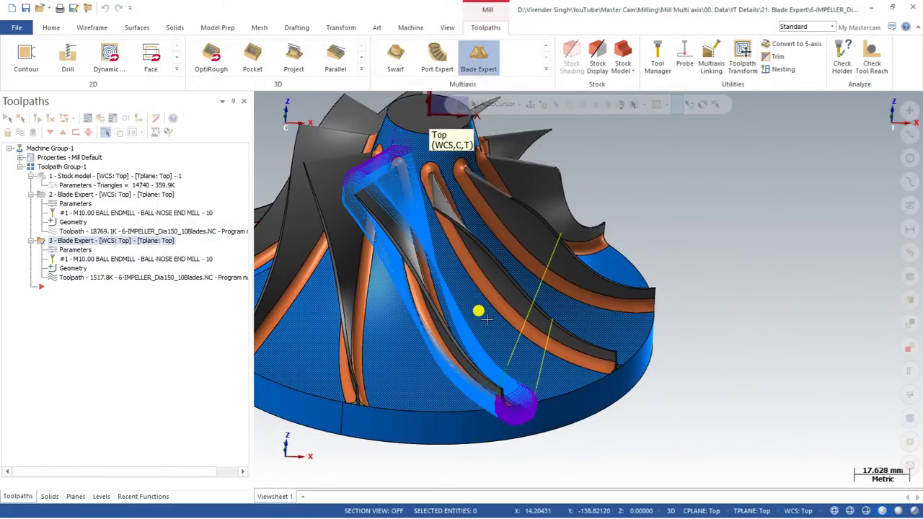
# - Orbit and zoom to inspect the 1517.8K toolpath, then reopen the Blade Expert parameters
pyautogui.moveTo(439, 287); pyautogui.dragTo(493, 289, button='middle')
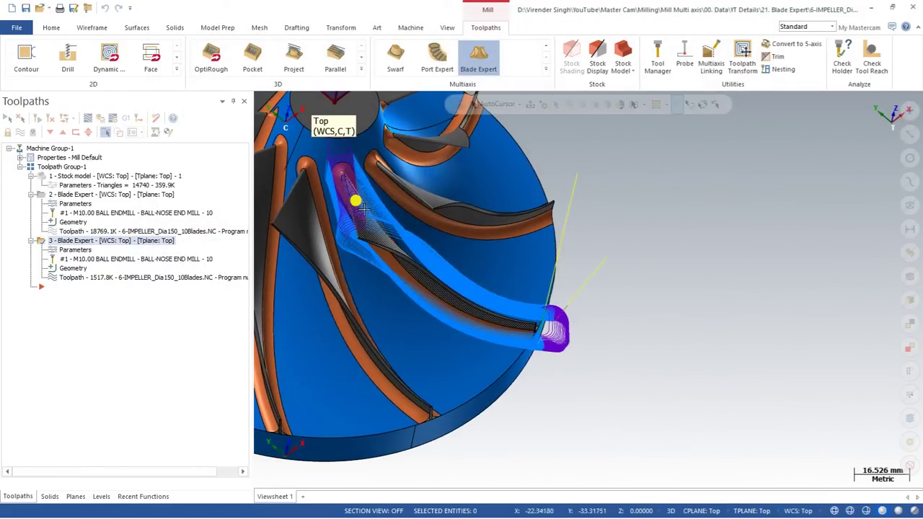
pyautogui.scroll(3, 339, 169)
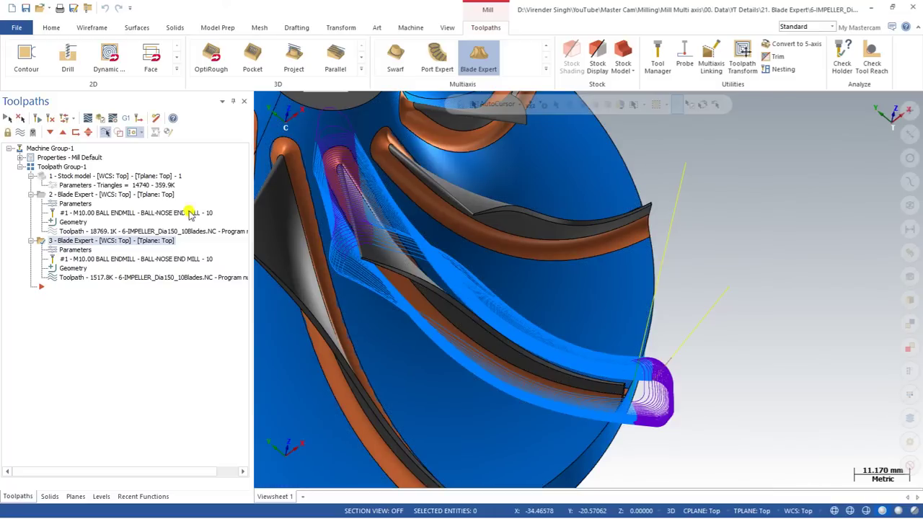
pyautogui.click(64, 249)
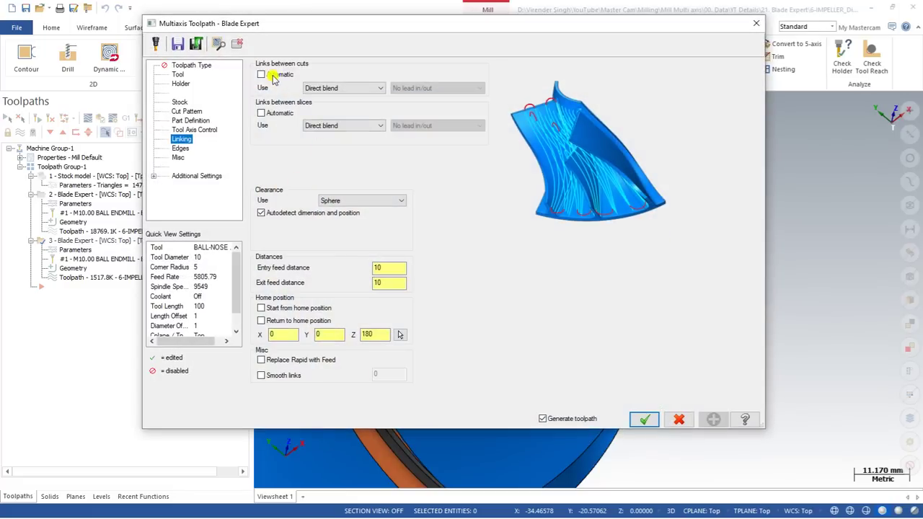
# - Try the Left side, Right side and Pocket contour options on the Cut Pattern page
pyautogui.click(186, 111)
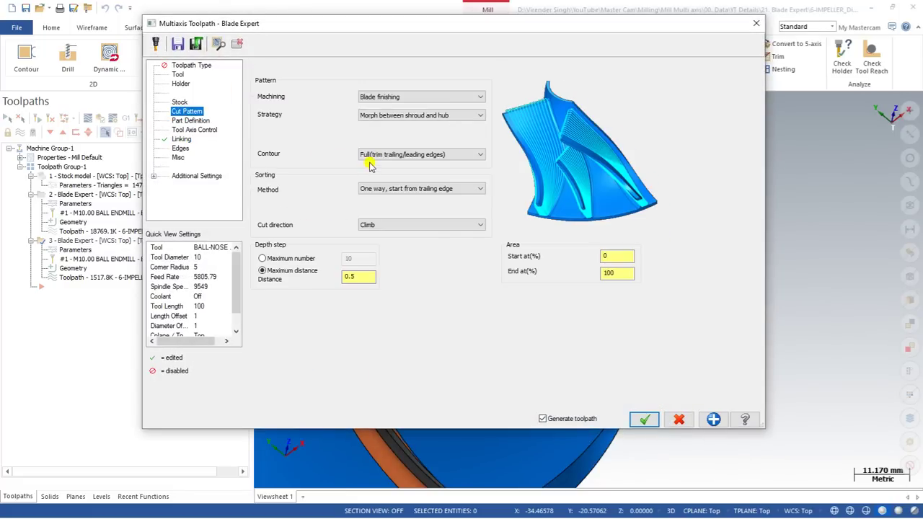
pyautogui.click(388, 156)
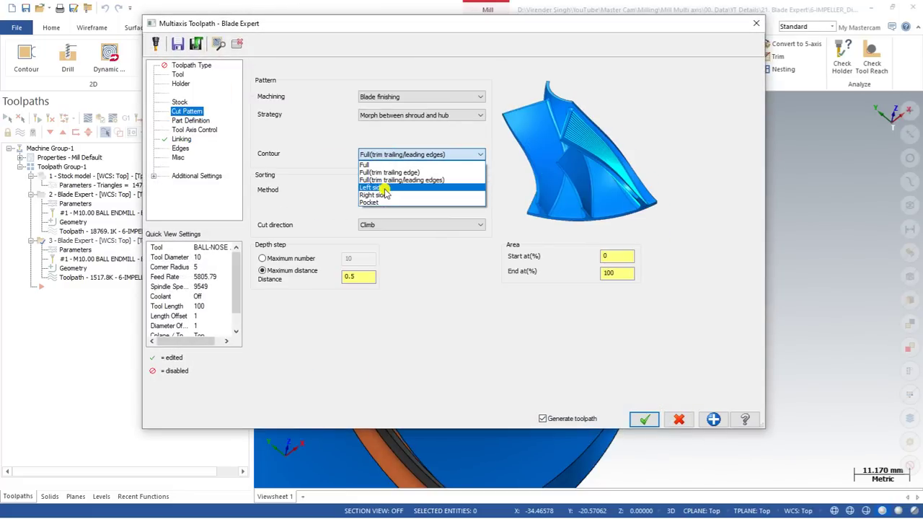
pyautogui.click(375, 188)
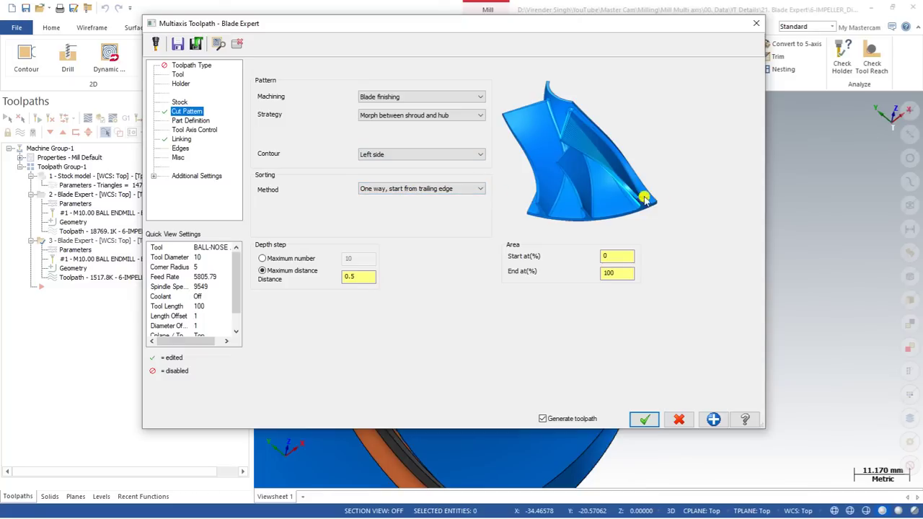
pyautogui.click(410, 156)
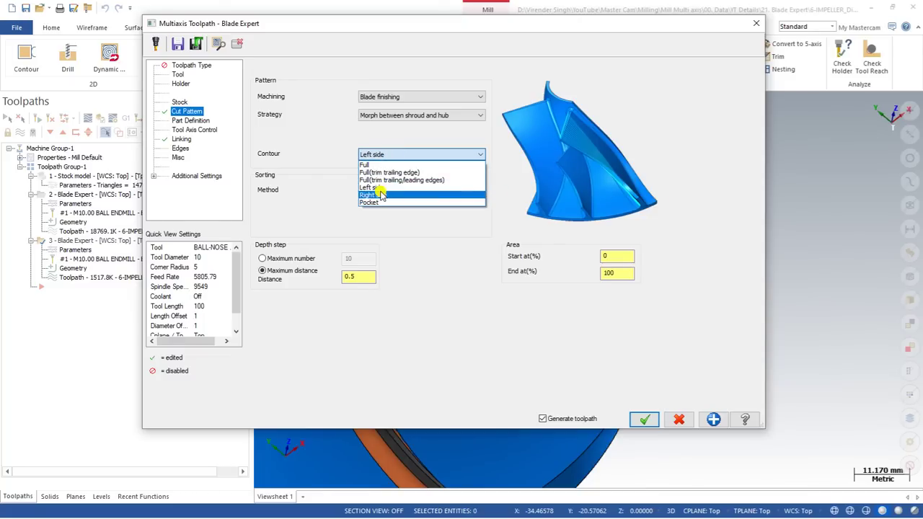
pyautogui.click(383, 197)
pyautogui.click(411, 155)
pyautogui.click(380, 200)
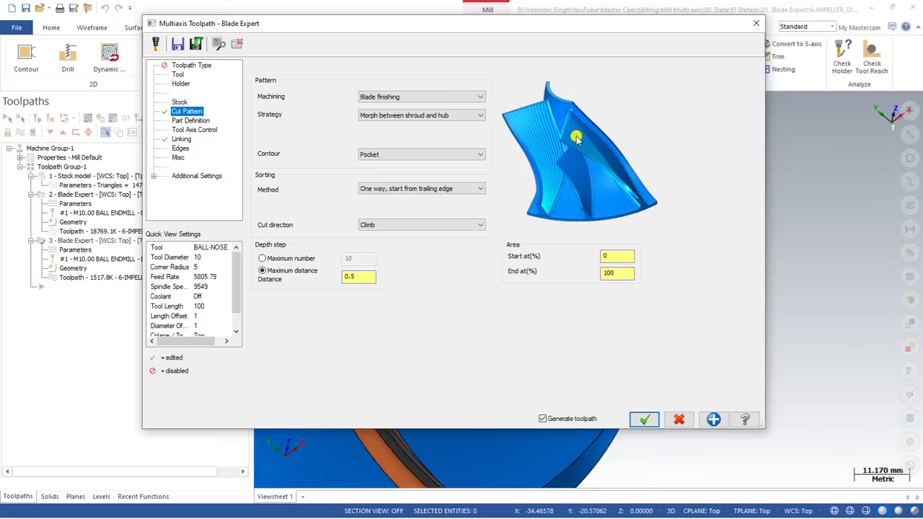
# - Set Contour to Full(trim trailing edge), regenerate, and view the whole impeller
pyautogui.click(415, 154)
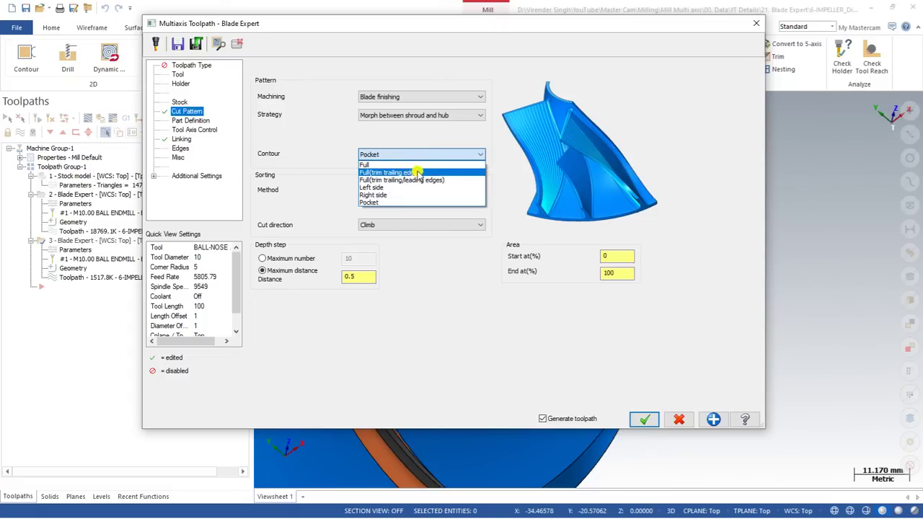
pyautogui.click(430, 173)
pyautogui.click(644, 419)
pyautogui.scroll(-3, 521, 365)
pyautogui.moveTo(521, 364); pyautogui.dragTo(440, 281, button='middle')
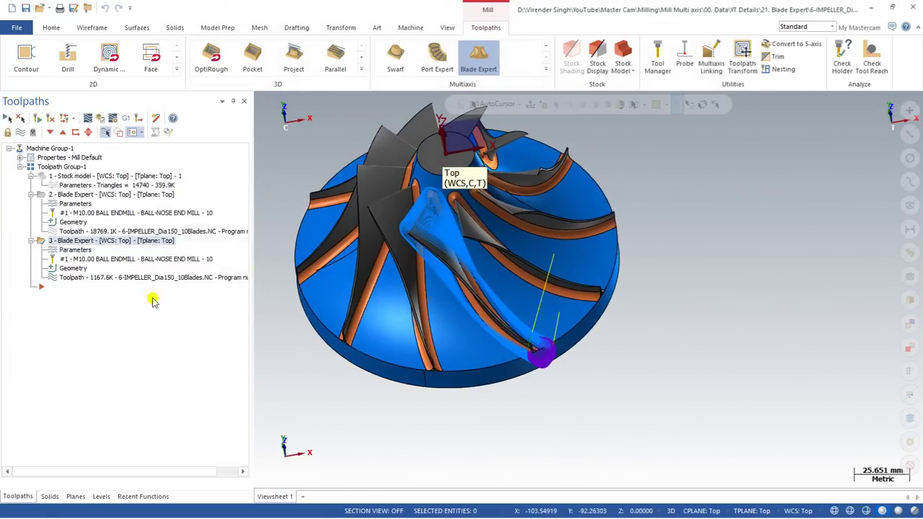
# - Change the Part Definition Segments count from 1 to 10 and regenerate operation 3
pyautogui.click(76, 249)
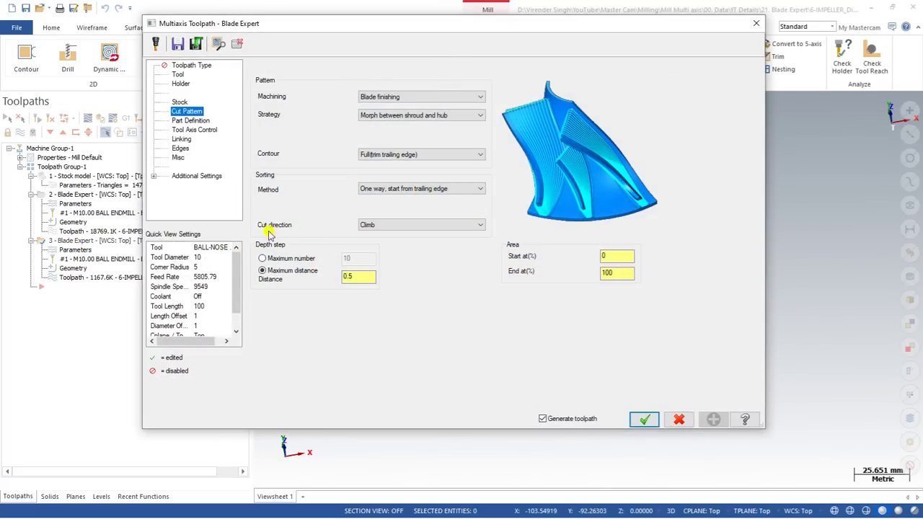
pyautogui.click(180, 140)
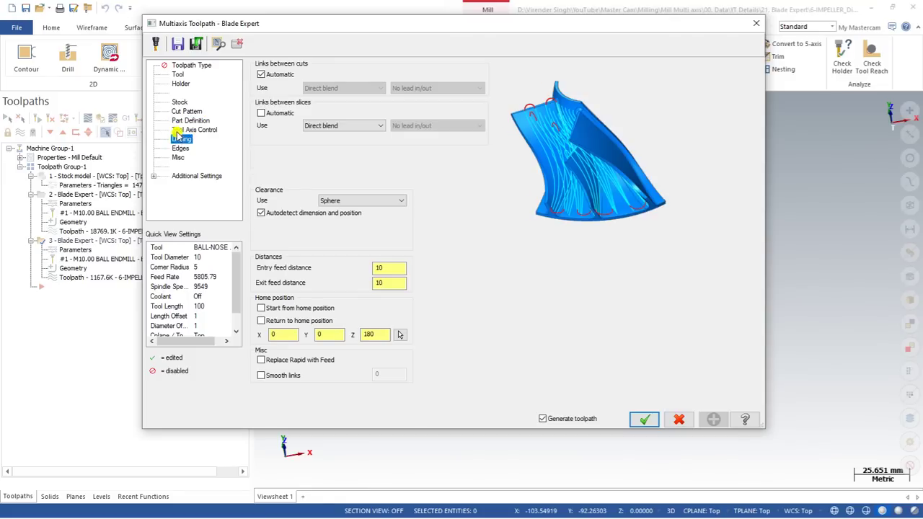
pyautogui.click(182, 121)
pyautogui.doubleClick(451, 269)
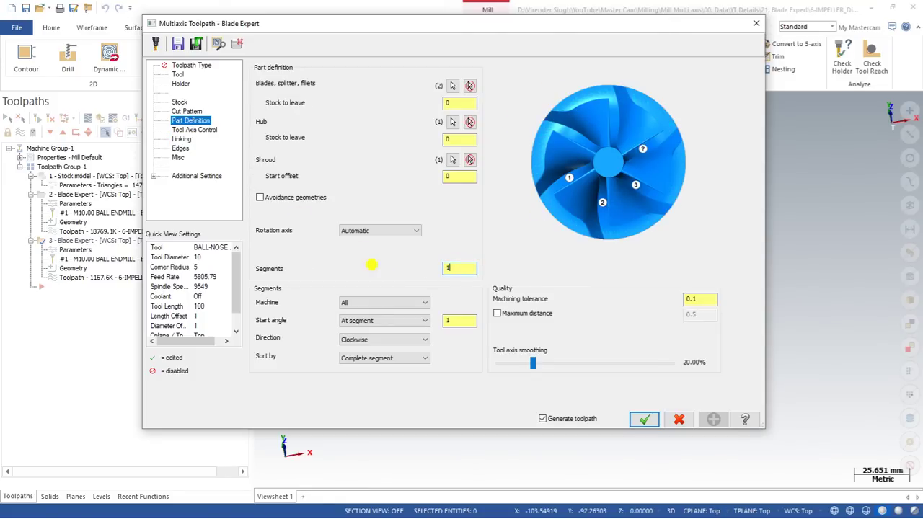
pyautogui.write('0')
pyautogui.press('Return')
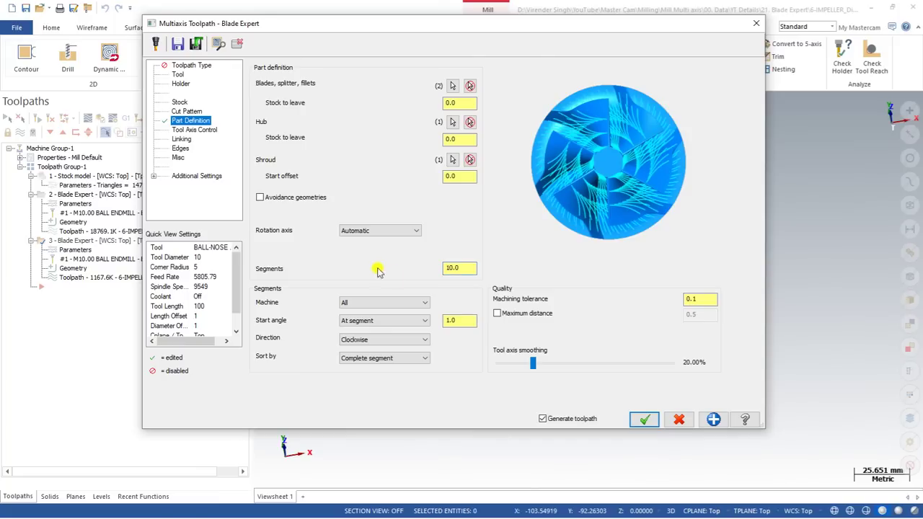
pyautogui.click(461, 269)
pyautogui.click(644, 419)
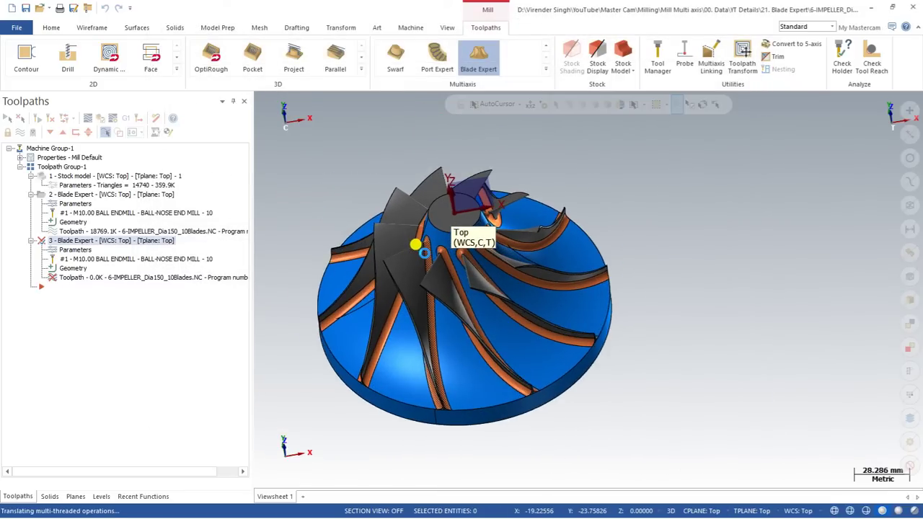
# - Backplot the 11683.5K toolpath around all ten blades while orbiting, then end the simulation
pyautogui.moveTo(424, 252); pyautogui.dragTo(487, 273, button='middle')
pyautogui.scroll(-3, 454, 274)
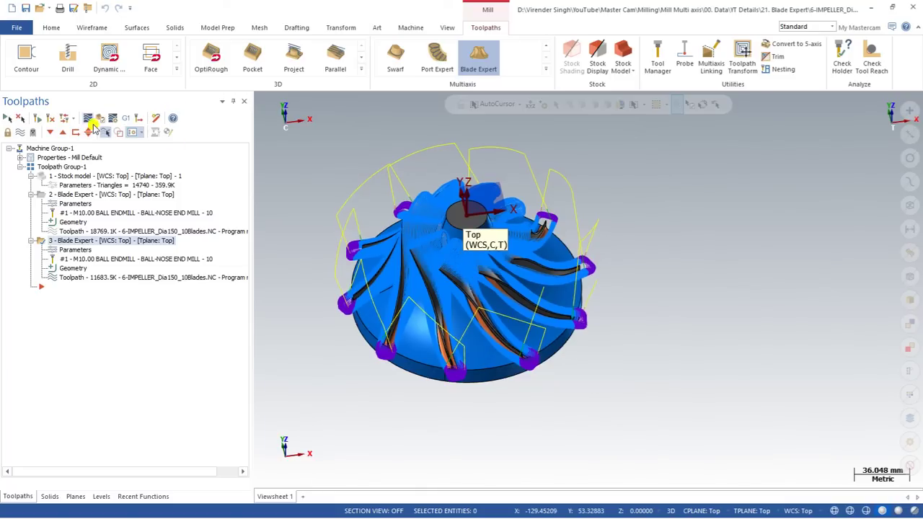
pyautogui.click(88, 120)
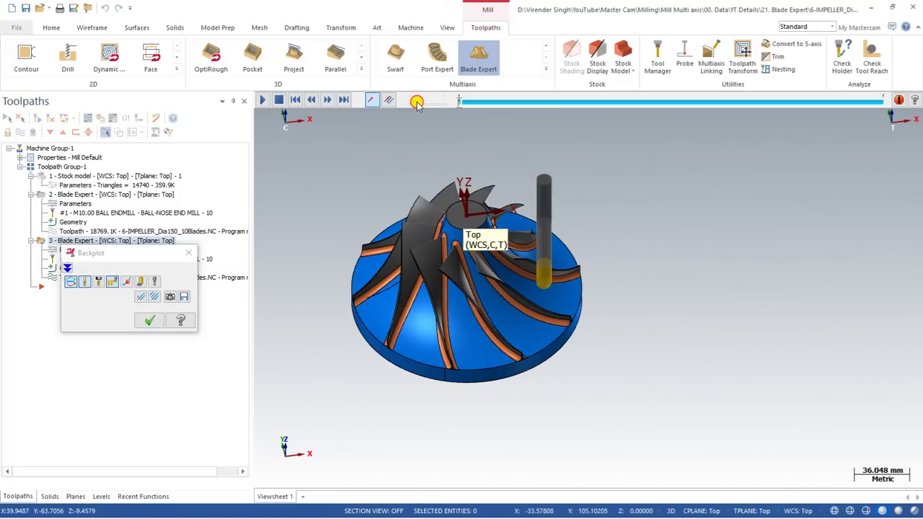
pyautogui.click(261, 100)
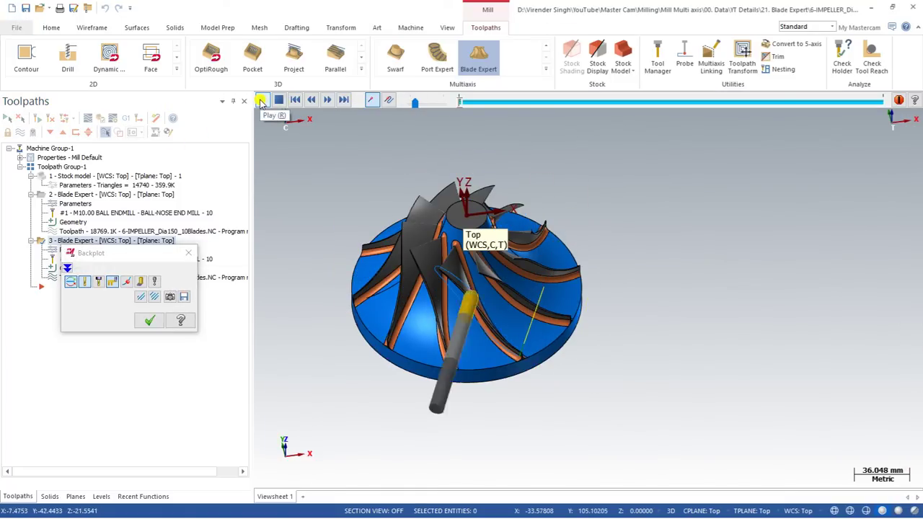
pyautogui.moveTo(425, 303); pyautogui.dragTo(446, 339, button='middle')
pyautogui.scroll(3, 426, 308)
pyautogui.scroll(-3, 395, 310)
pyautogui.scroll(2, 447, 361)
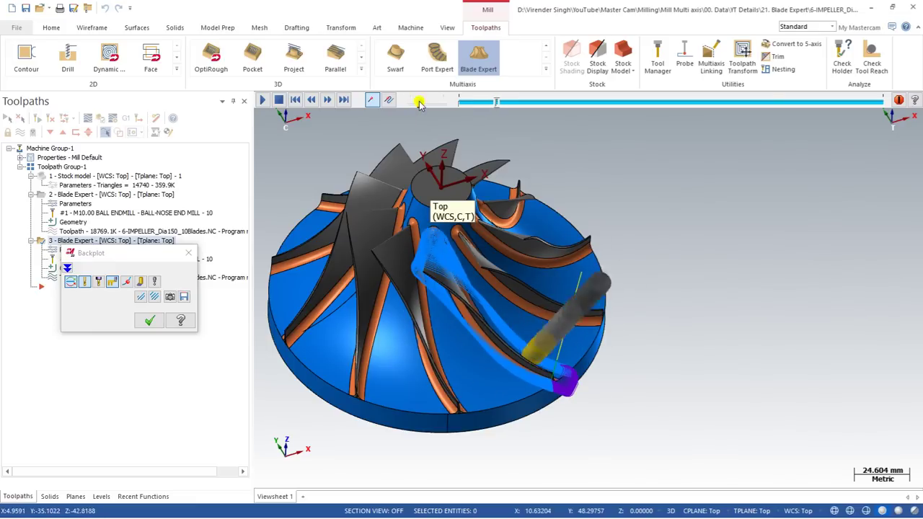
pyautogui.moveTo(439, 338); pyautogui.dragTo(548, 352, button='middle')
pyautogui.press('Escape')
pyautogui.scroll(1, 548, 352)
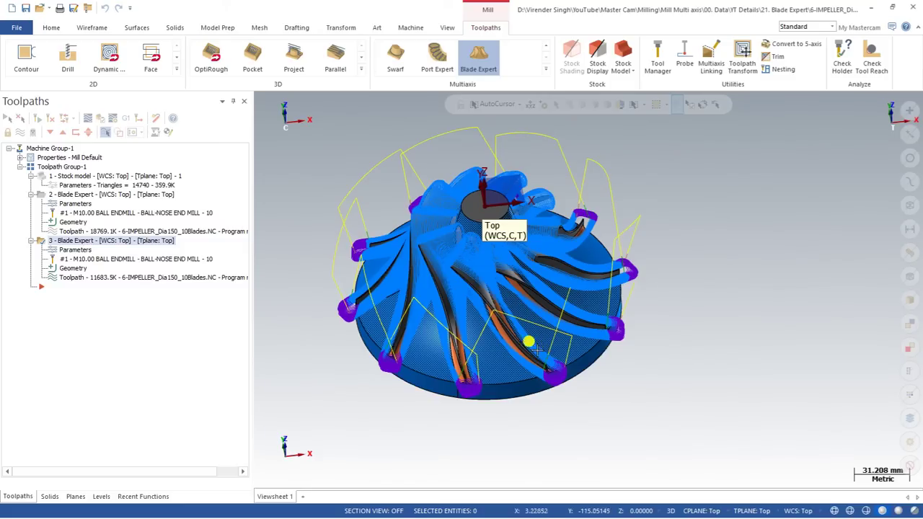
# - Reopen operation 3's parameters and keep Blade finishing as the machining type
pyautogui.click(71, 250)
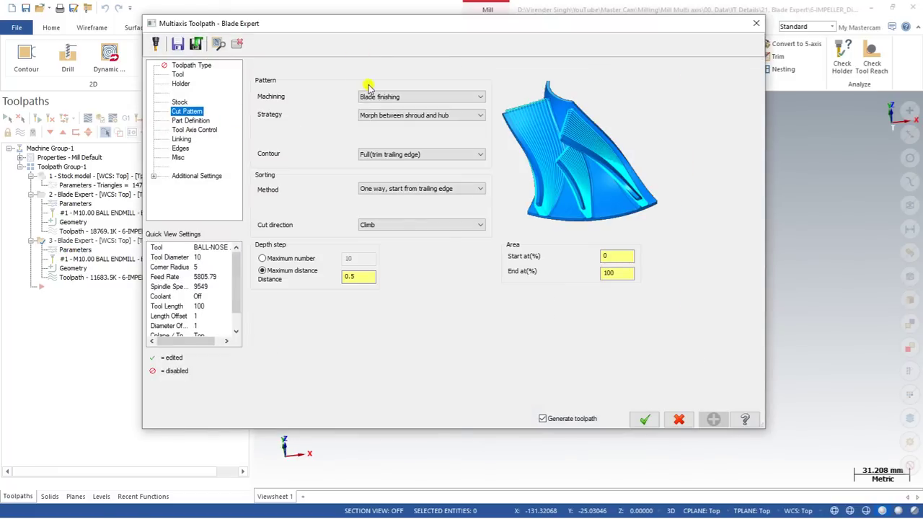
pyautogui.click(426, 97)
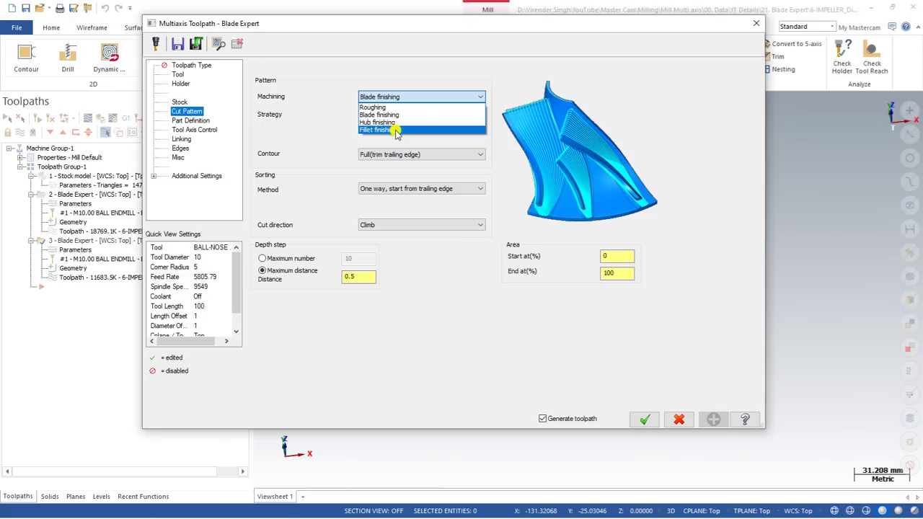
pyautogui.click(412, 94)
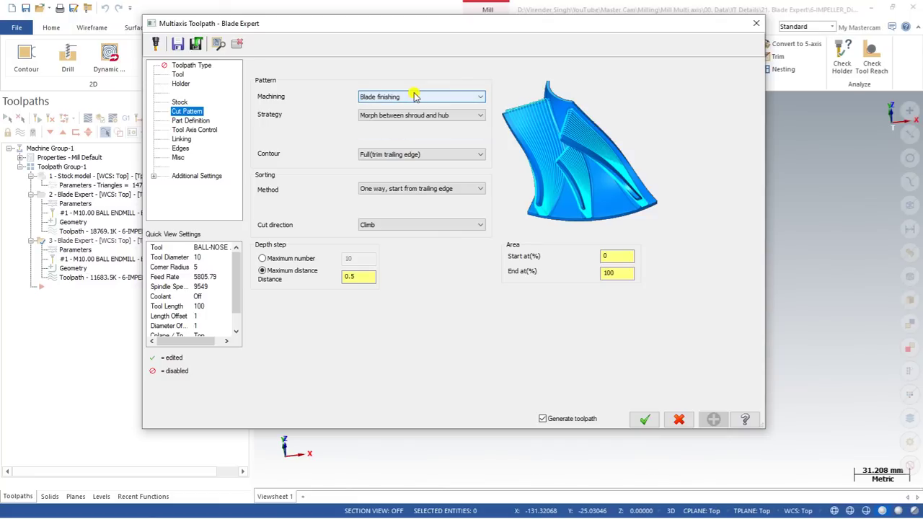